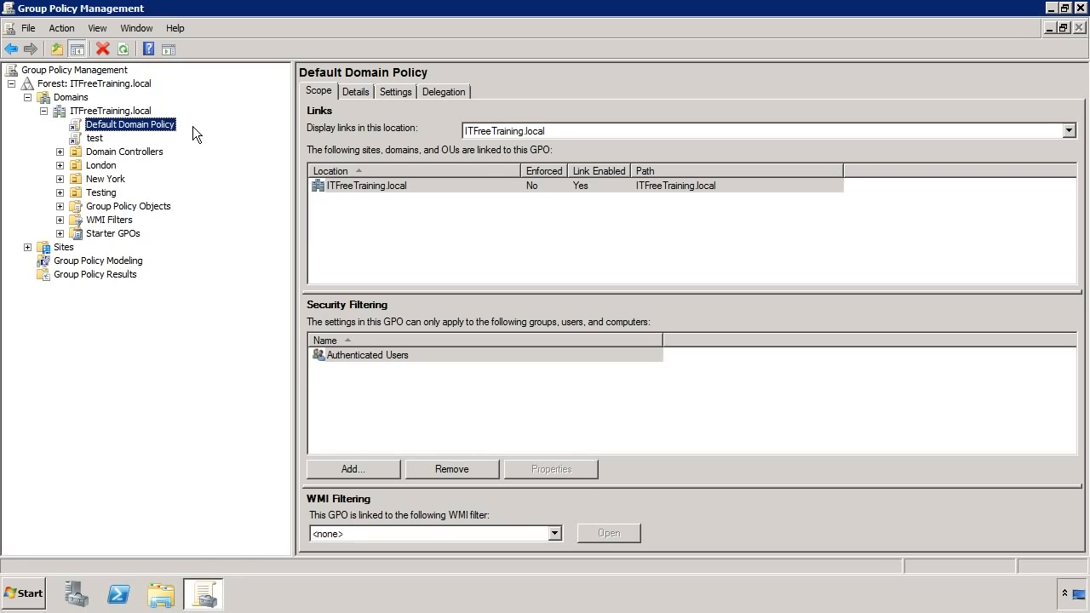
Open the Default Domain Controllers Policy link under the Domain Controllers OU and stop the link message from showing again.
{"action": "left_click", "coordinate": [117, 154]}
{"action": "double_click", "coordinate": [118, 155]}
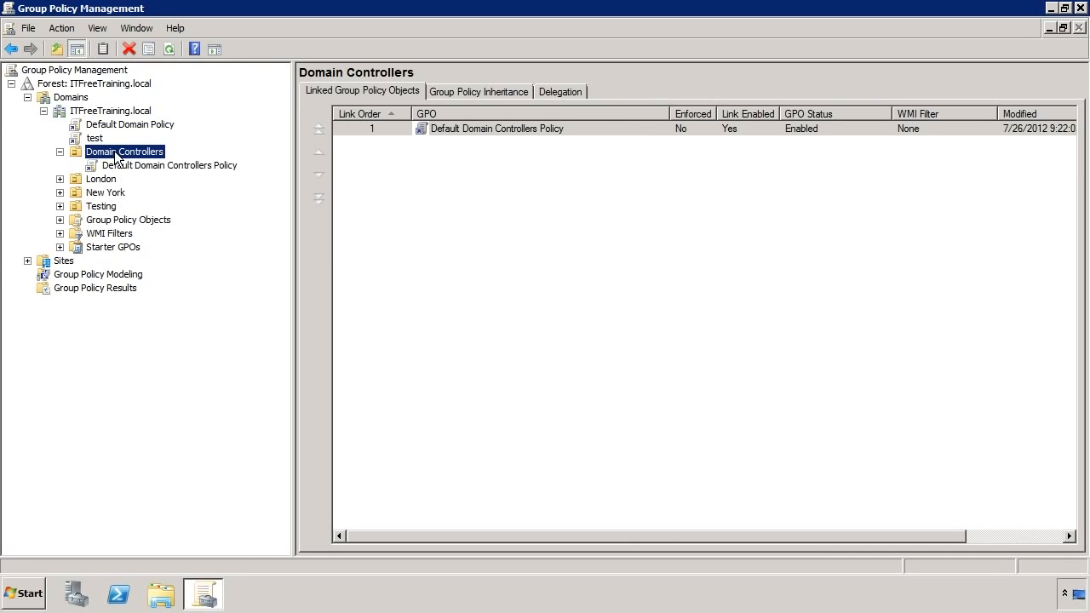
{"action": "left_click", "coordinate": [112, 166]}
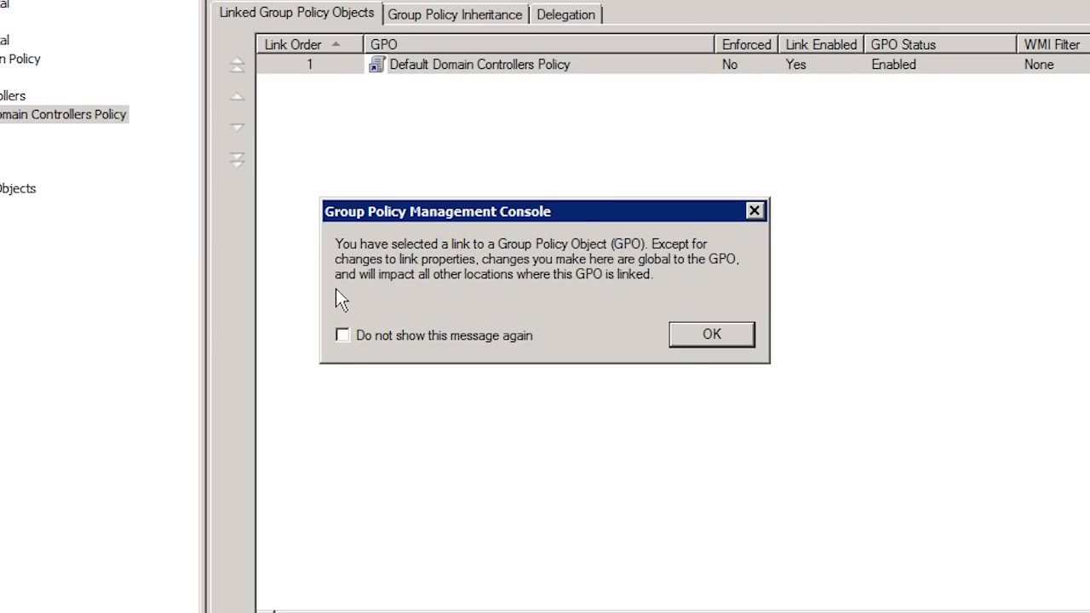
{"action": "left_click", "coordinate": [414, 337]}
{"action": "left_click", "coordinate": [707, 332]}
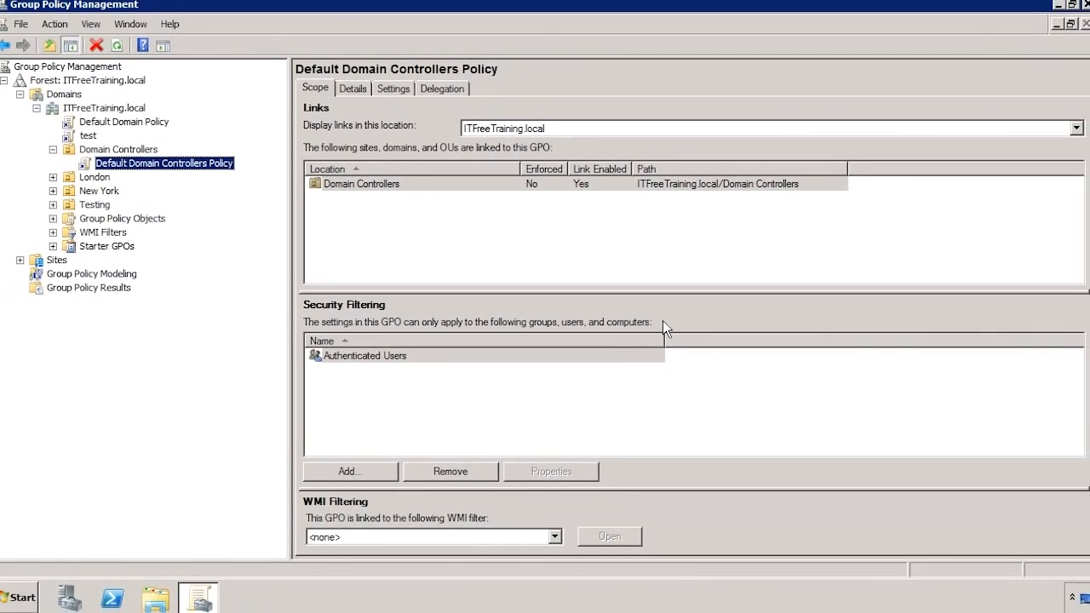
Delete the test GPO link from the ITFreeTraining.local domain.
{"action": "left_click", "coordinate": [92, 139]}
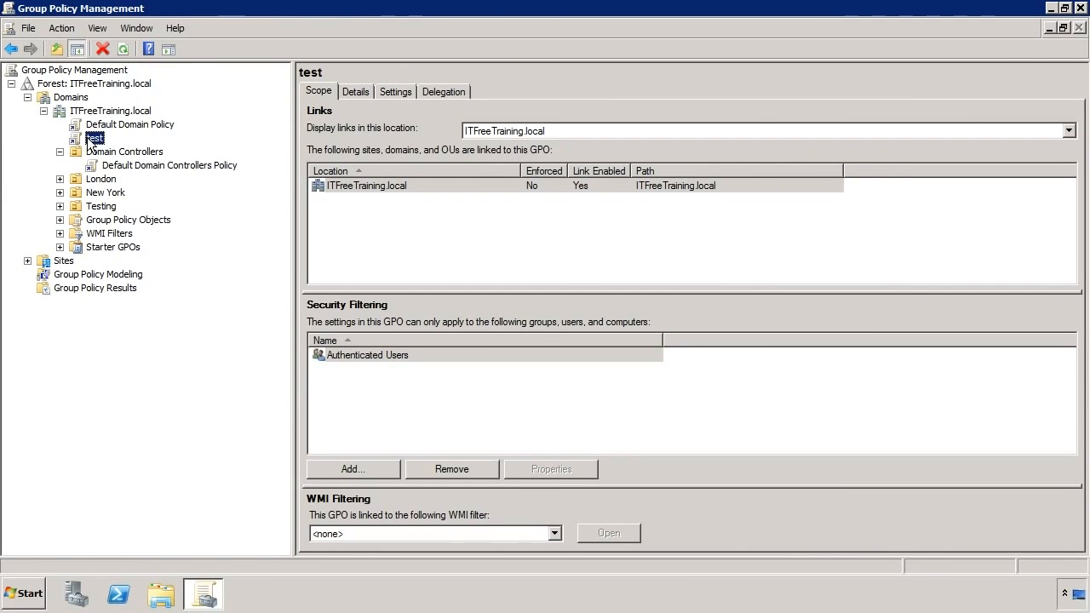
{"action": "right_click", "coordinate": [92, 141]}
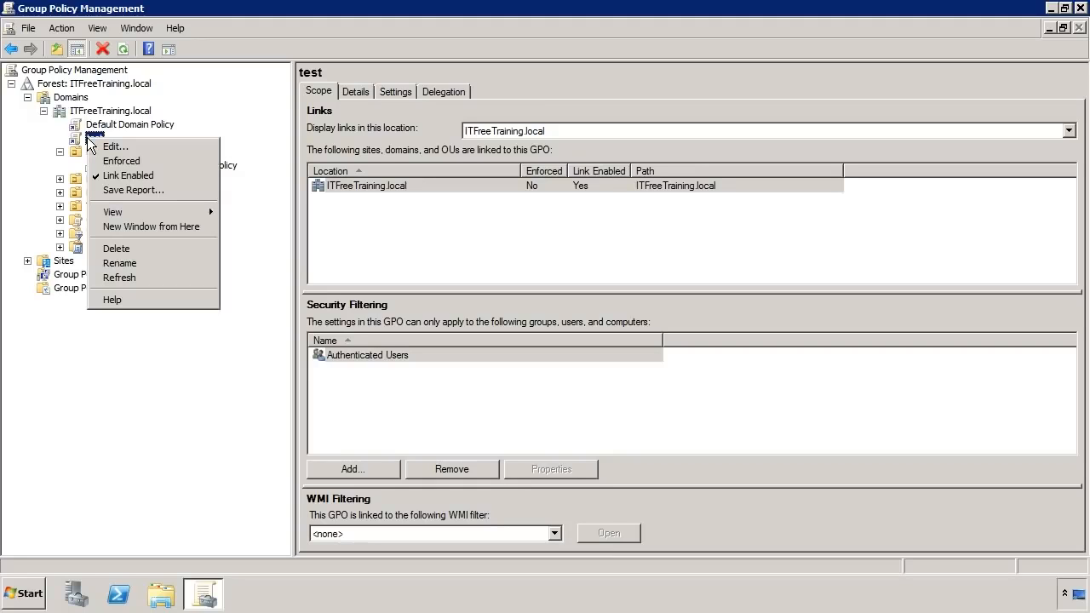
{"action": "left_click", "coordinate": [196, 247]}
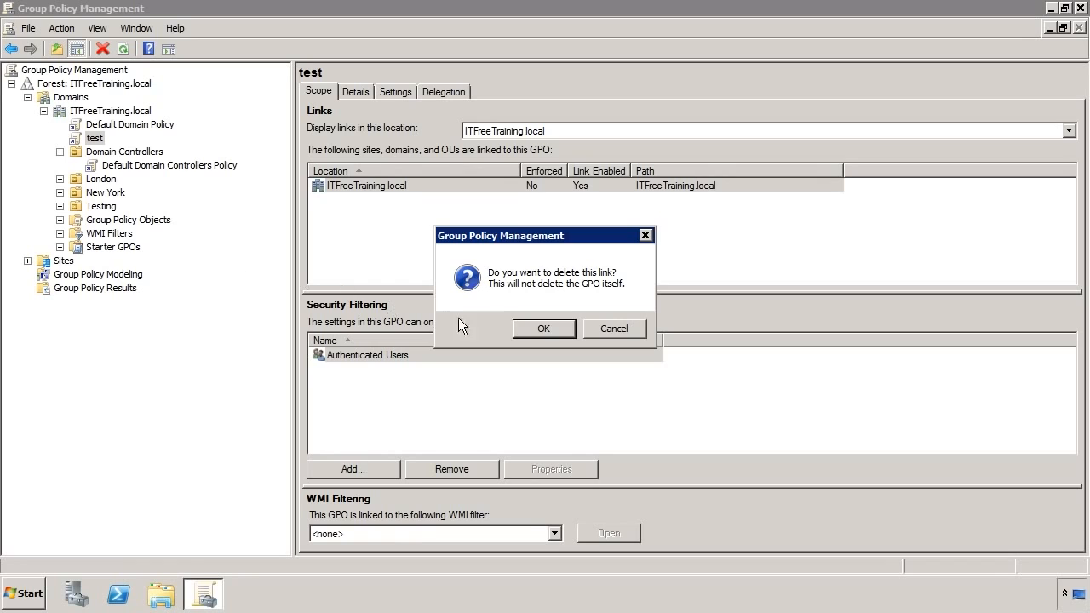
{"action": "left_click", "coordinate": [535, 328]}
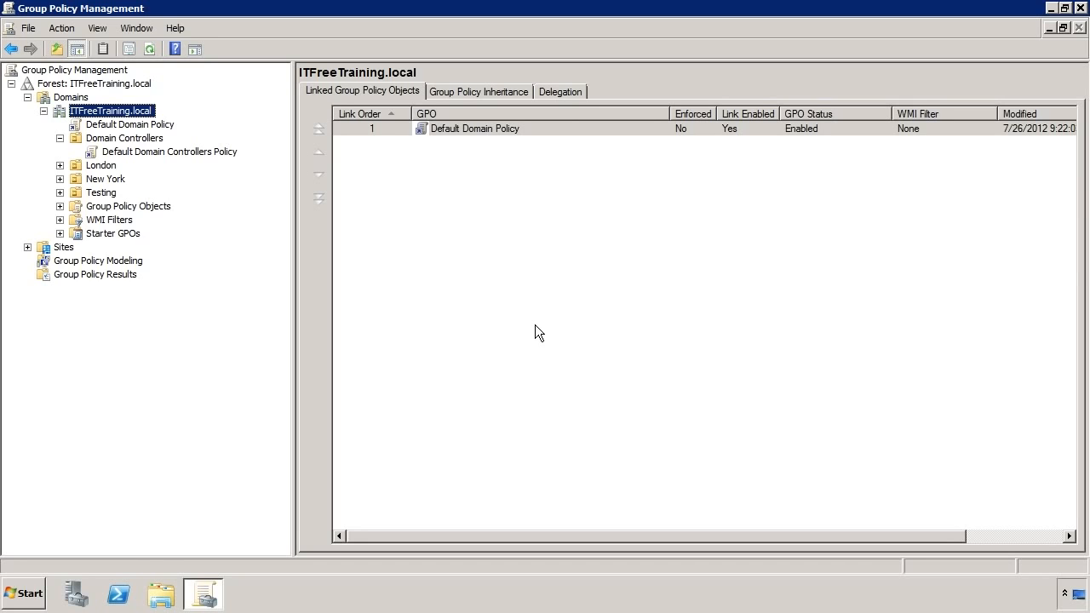
Delete the test GPO itself from the domain's Group Policy Objects container.
{"action": "left_click", "coordinate": [60, 206]}
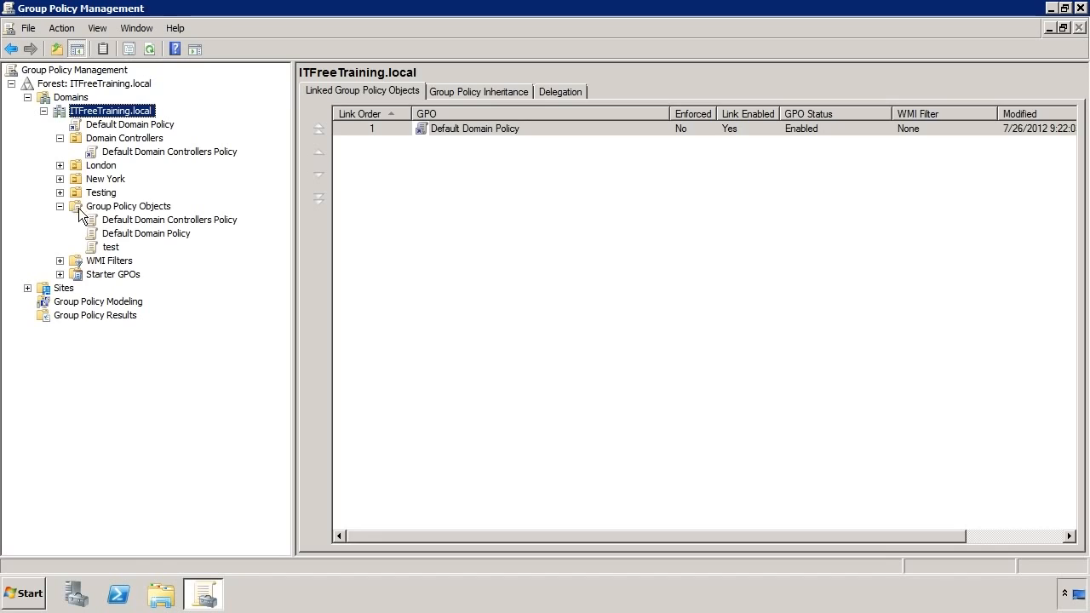
{"action": "left_click", "coordinate": [103, 207]}
{"action": "left_click", "coordinate": [110, 247]}
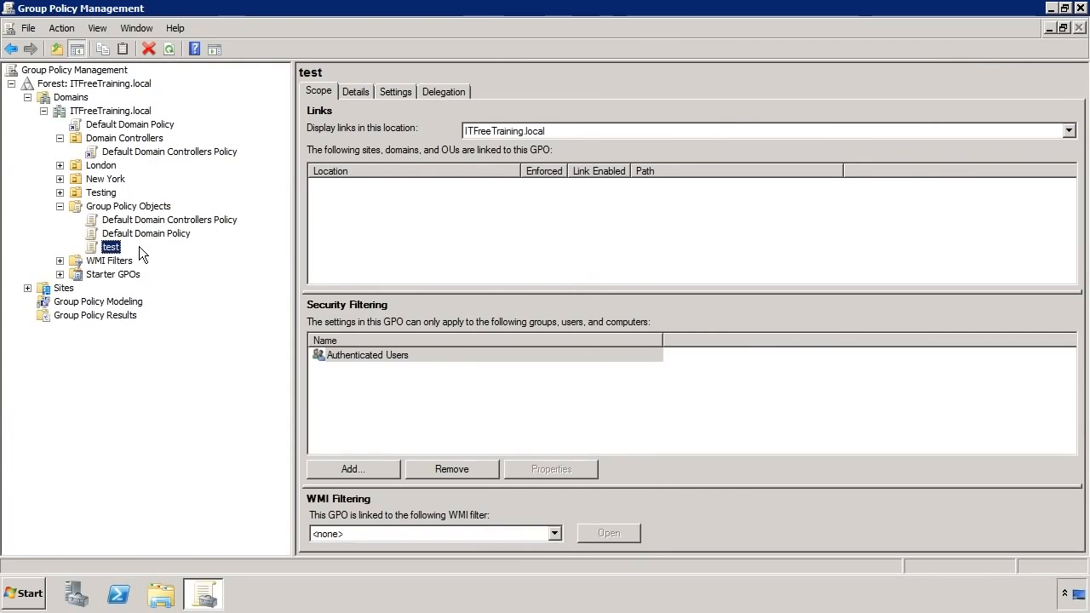
{"action": "right_click", "coordinate": [118, 248]}
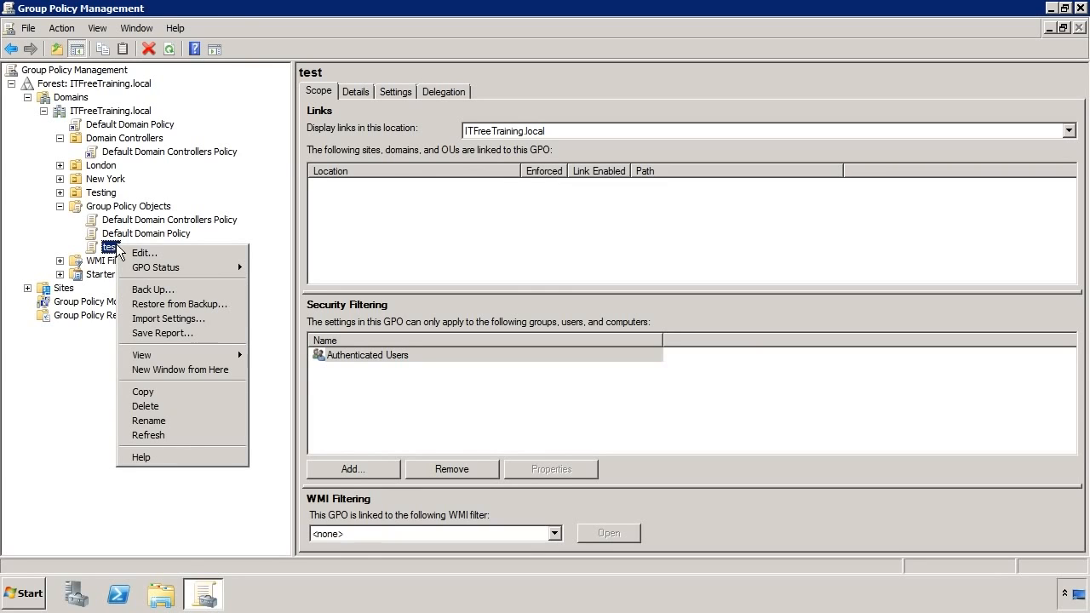
{"action": "left_click", "coordinate": [227, 406]}
{"action": "left_click", "coordinate": [578, 302]}
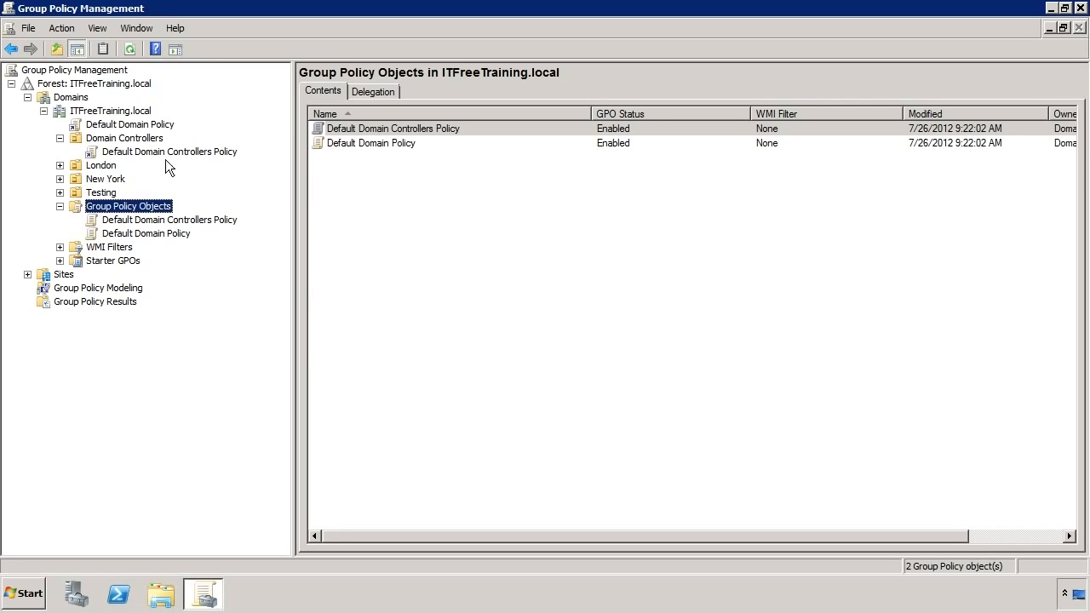
Create a GPO named Domain Wide Group Policy, without a starter GPO, linked to the ITFreeTraining.local domain.
{"action": "right_click", "coordinate": [94, 114]}
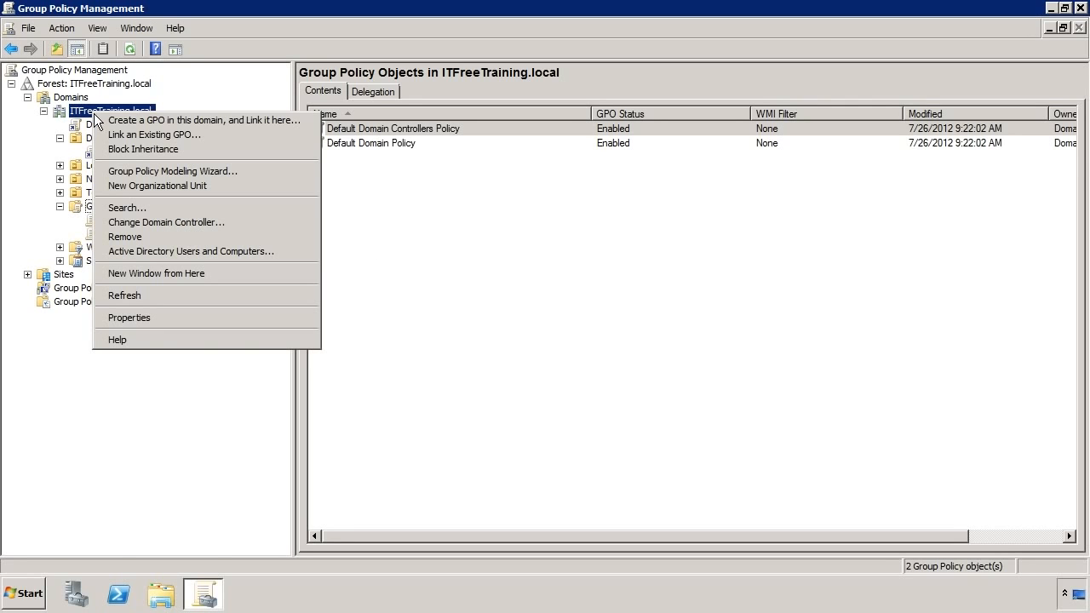
{"action": "left_click", "coordinate": [308, 120]}
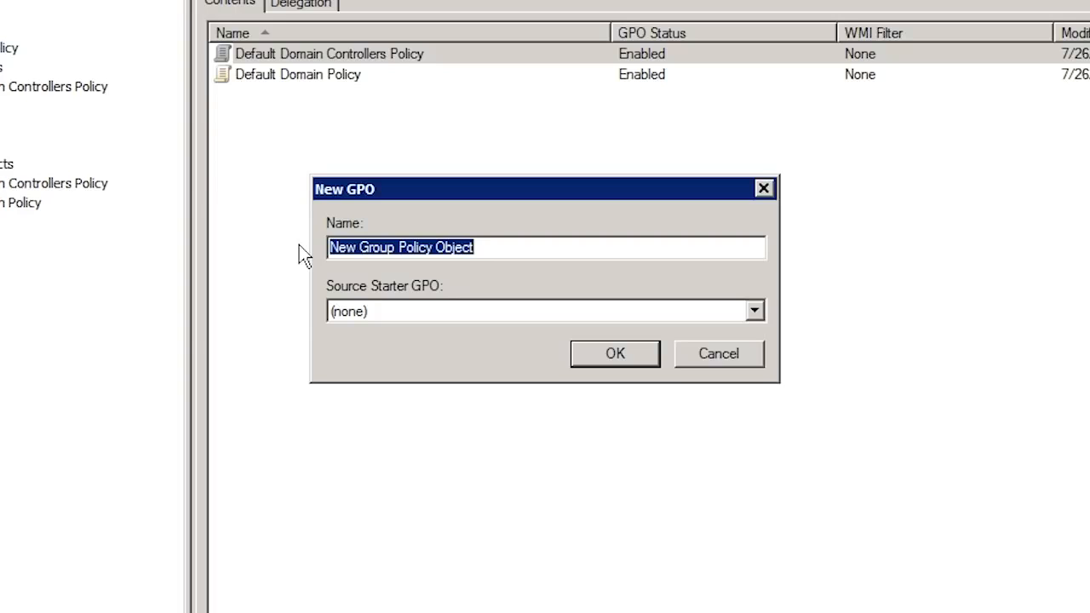
{"action": "type", "text": "Domain Wid"}
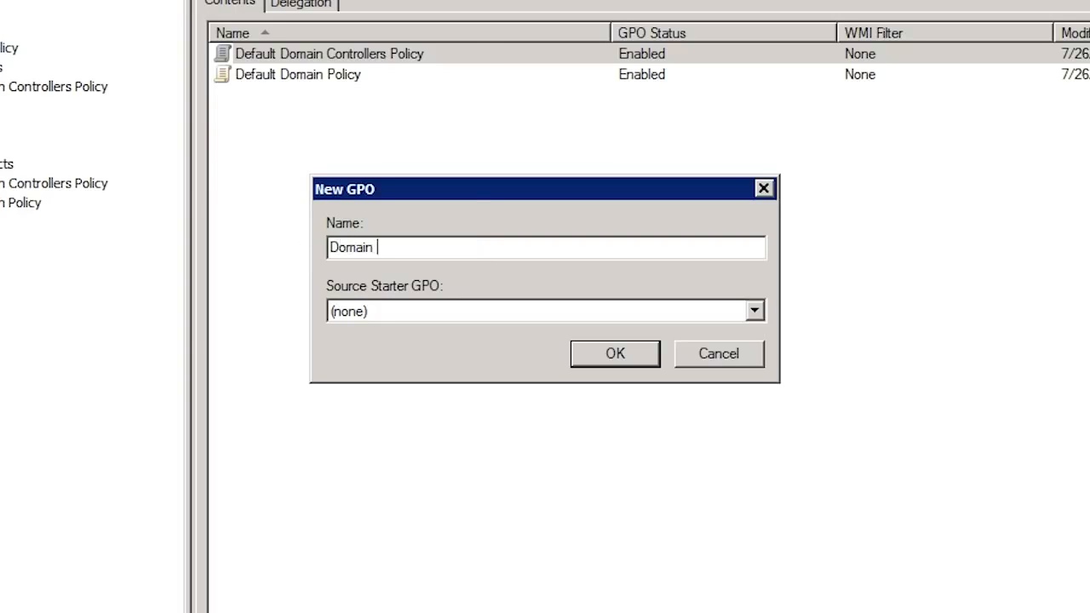
{"action": "type", "text": "e Group Policy"}
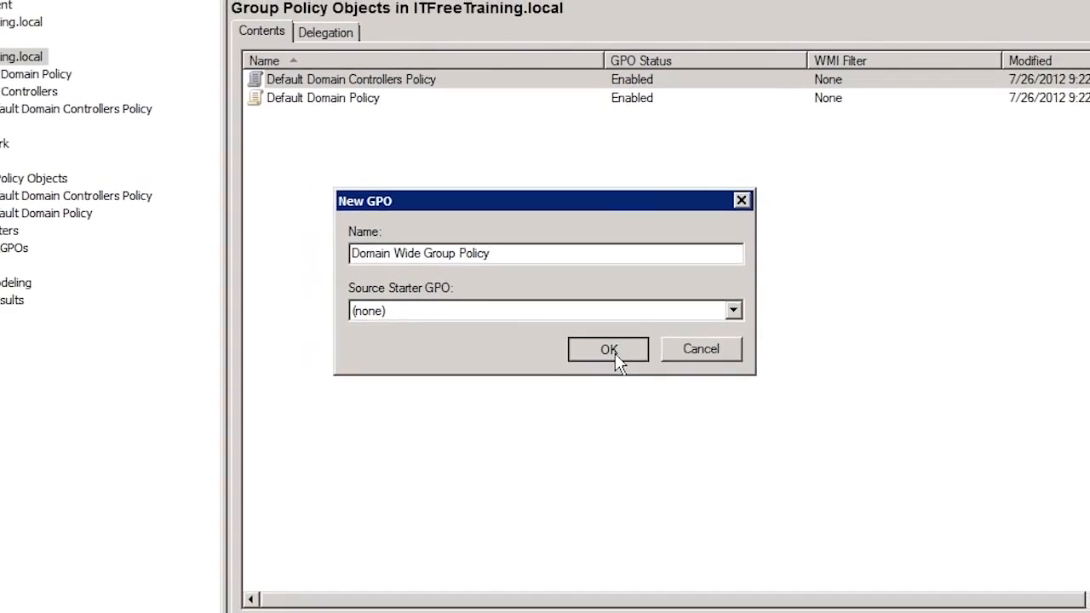
{"action": "left_click", "coordinate": [615, 354]}
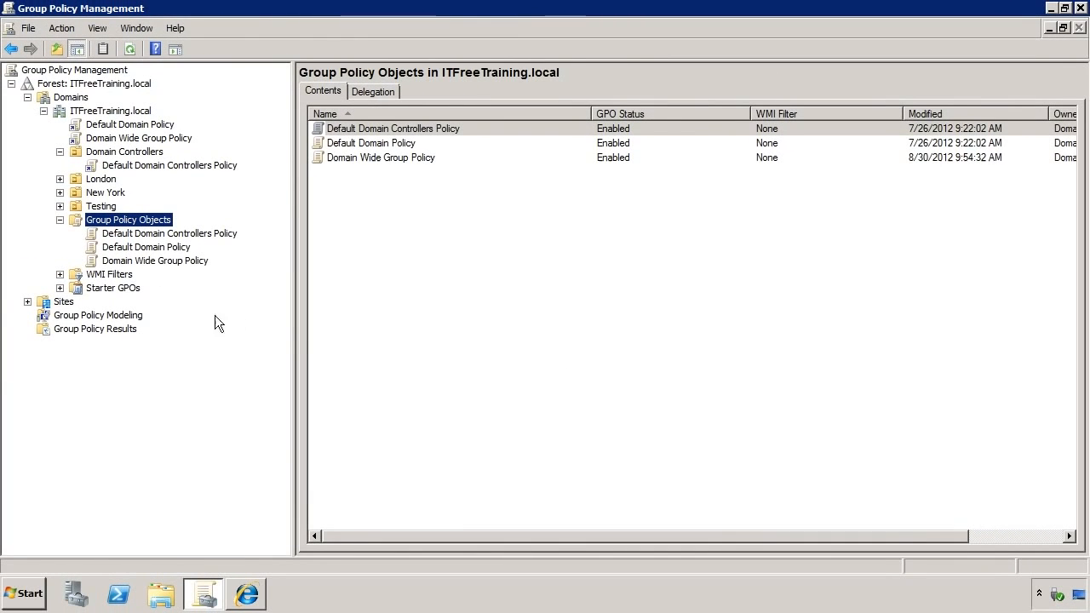
Check the scope of Domain Wide Group Policy and open its domain link for editing.
{"action": "left_click", "coordinate": [170, 260]}
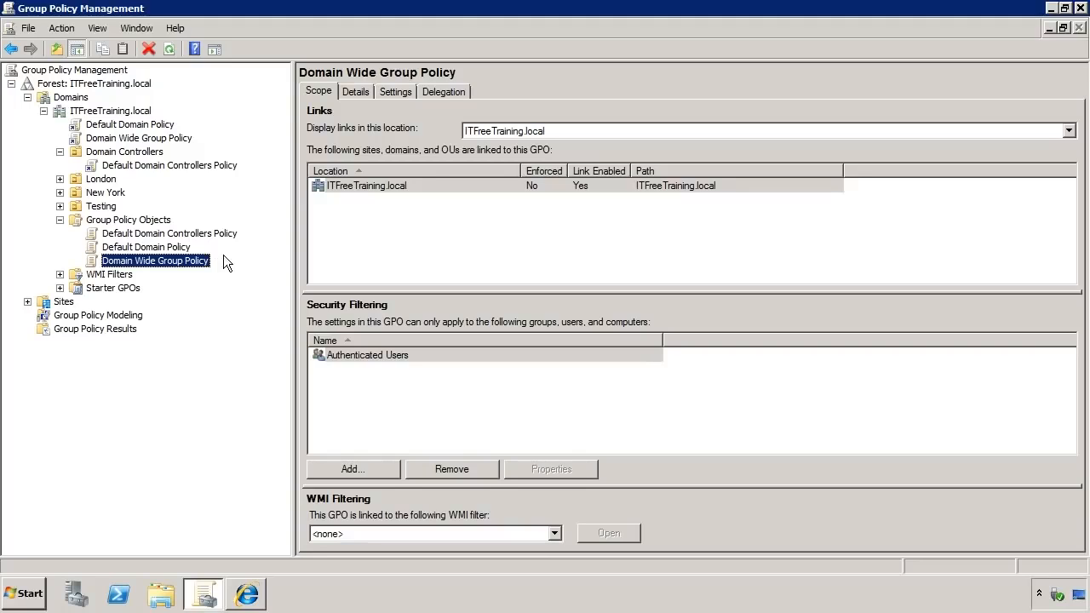
{"action": "left_click", "coordinate": [106, 143]}
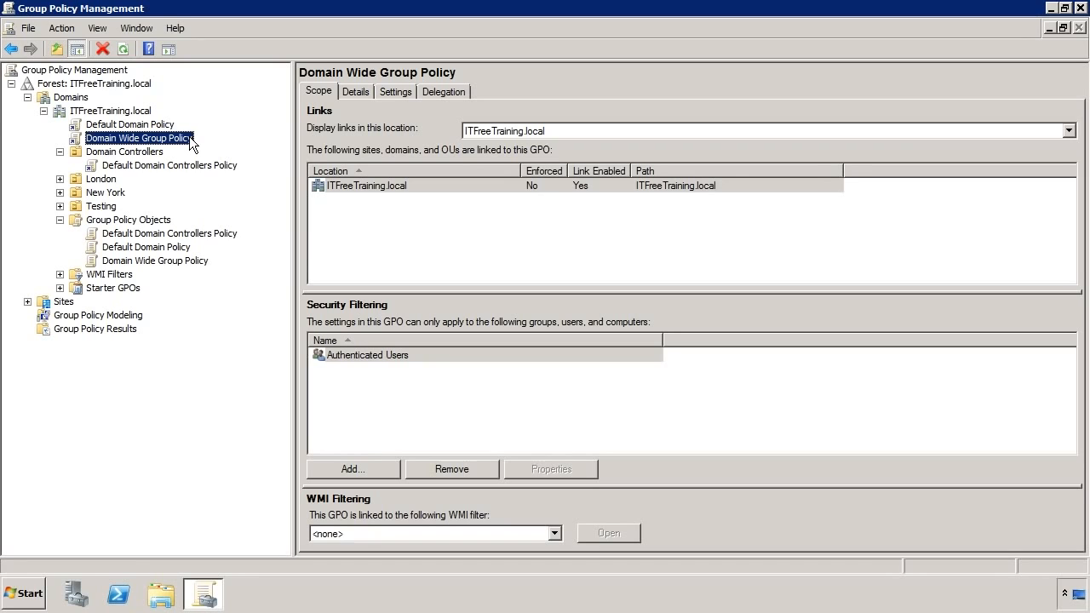
{"action": "right_click", "coordinate": [189, 136]}
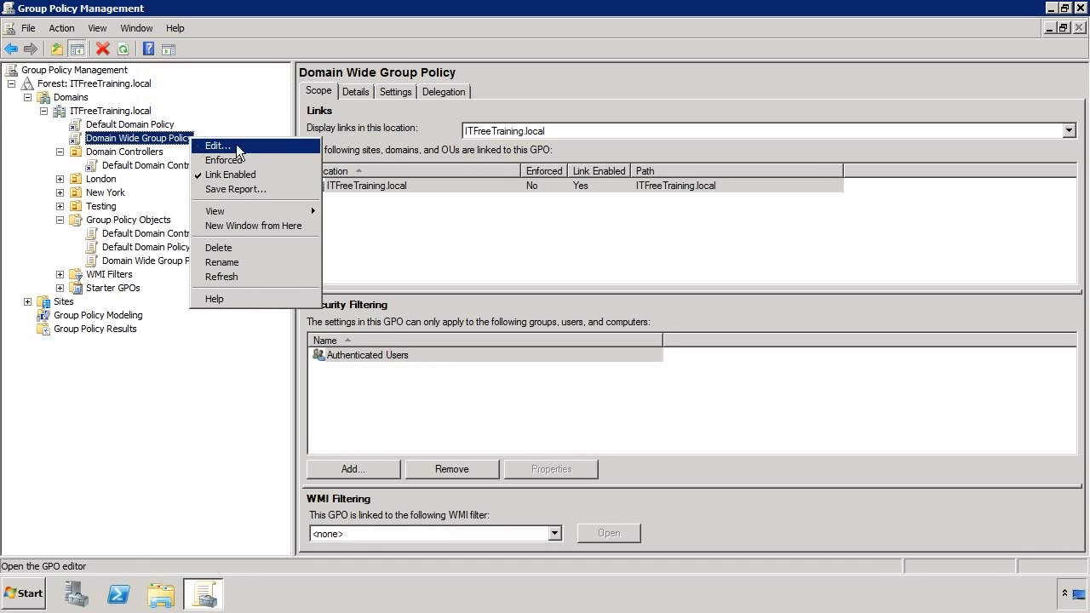
{"action": "left_click", "coordinate": [300, 148]}
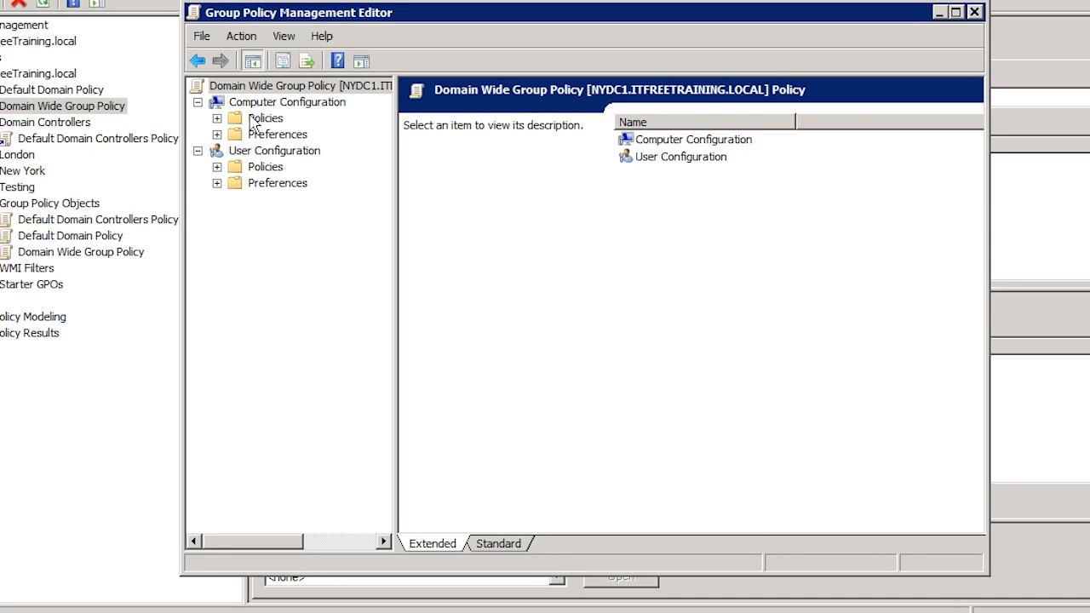
Examine the user Administrative Templates policies, including Control Panel, Display, Desktop and the All Settings list.
{"action": "left_click", "coordinate": [218, 167]}
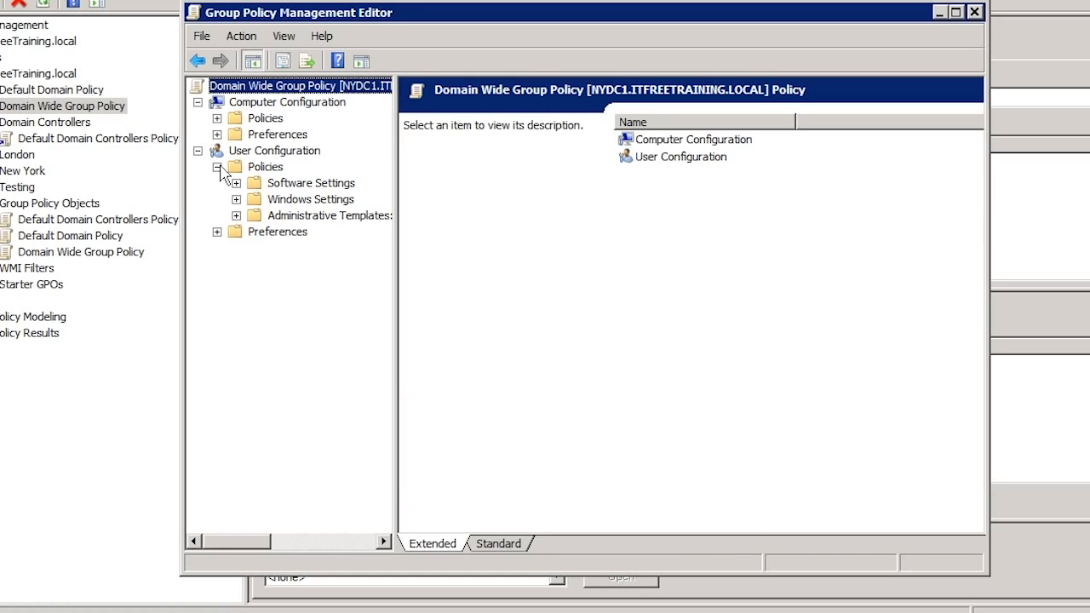
{"action": "left_click", "coordinate": [296, 218]}
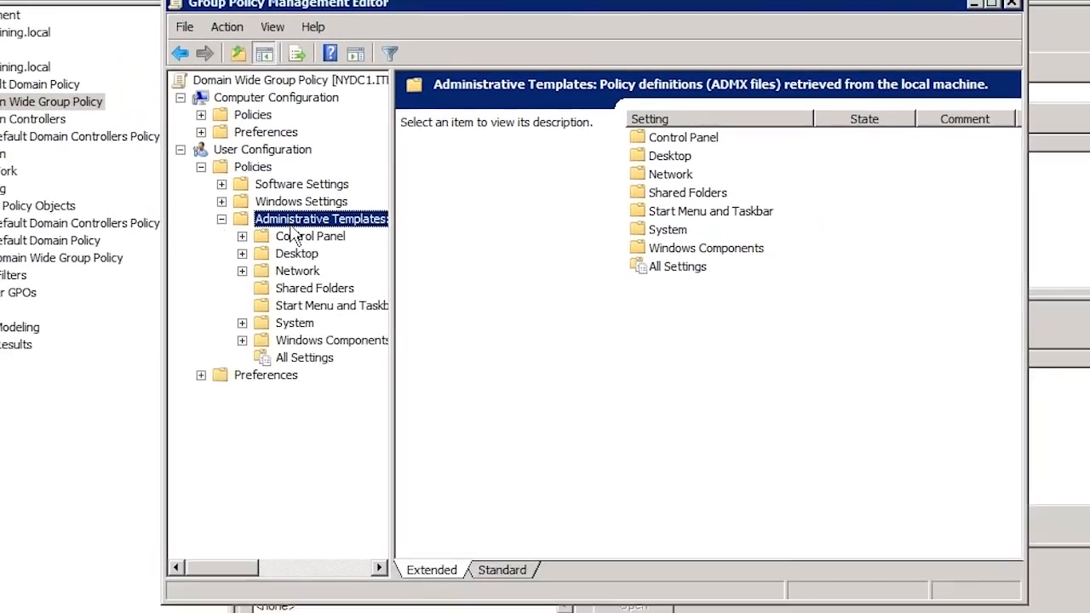
{"action": "left_click", "coordinate": [305, 233]}
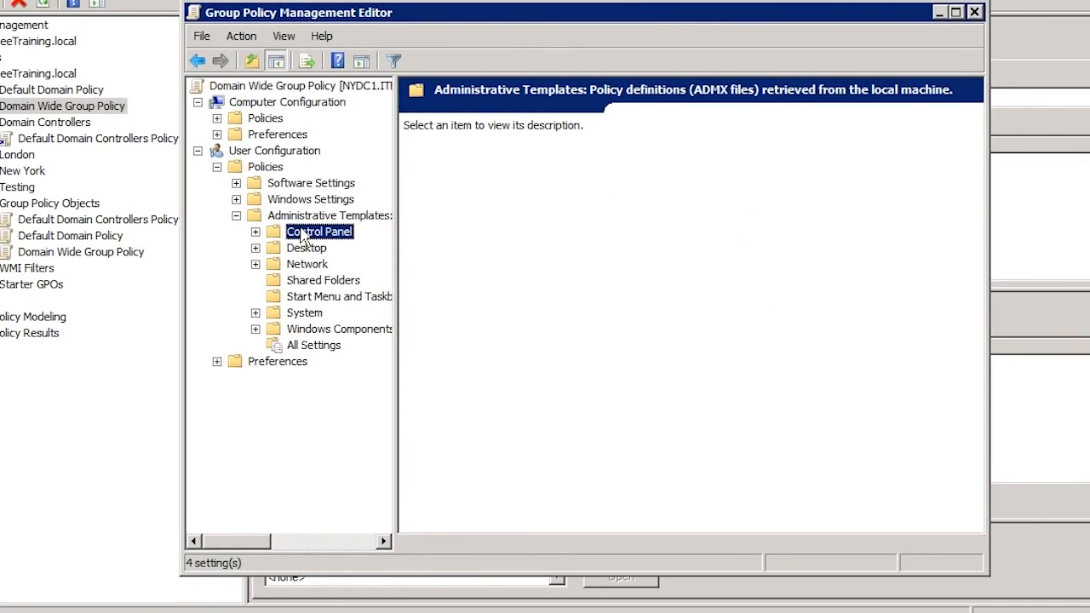
{"action": "left_click", "coordinate": [255, 232]}
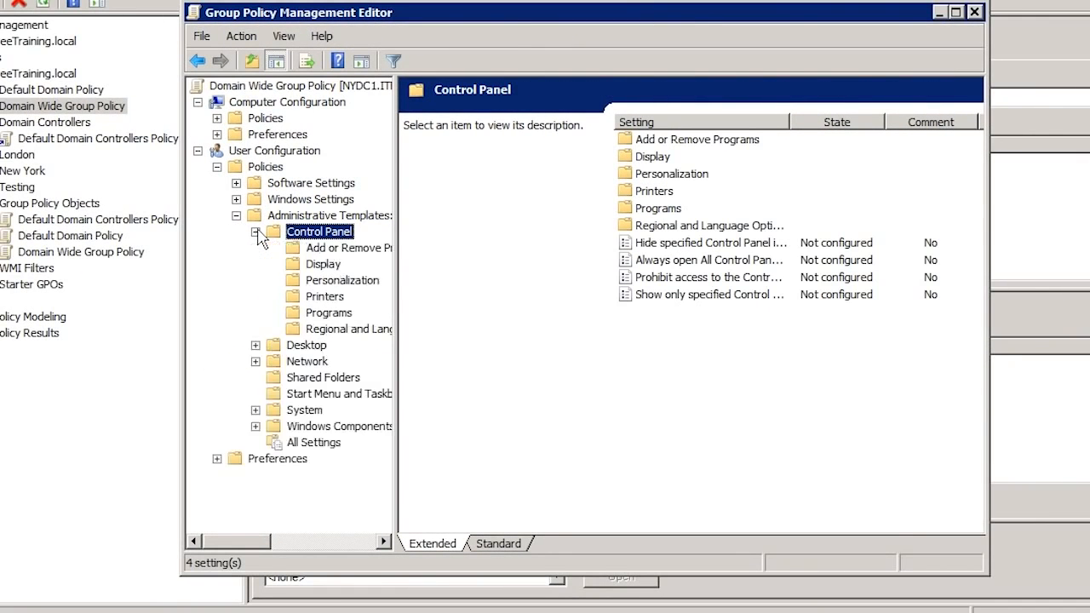
{"action": "left_click", "coordinate": [314, 265]}
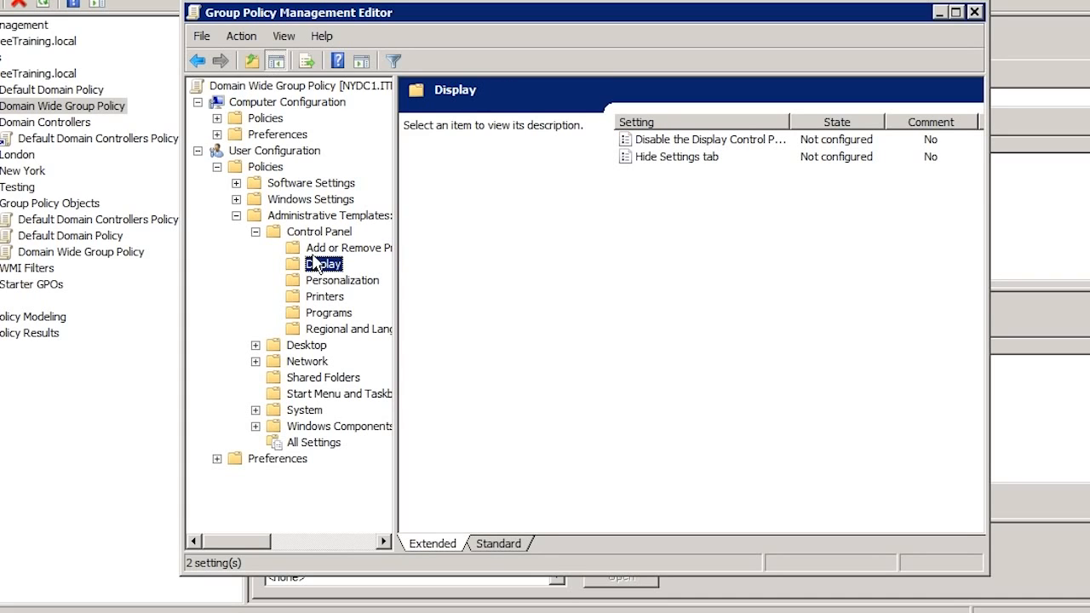
{"action": "left_click", "coordinate": [307, 345]}
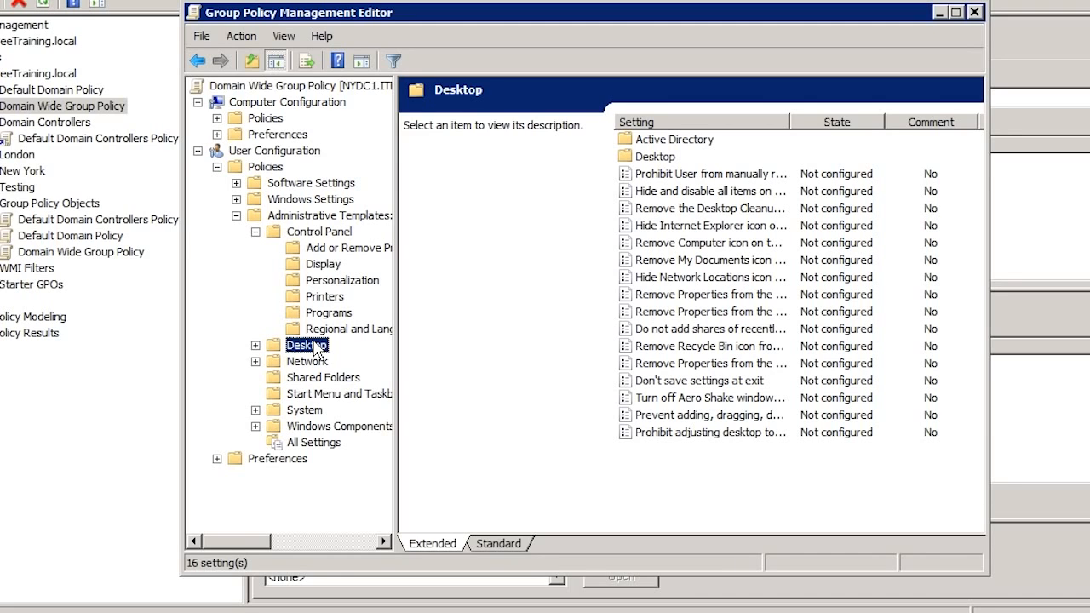
{"action": "left_click", "coordinate": [311, 447]}
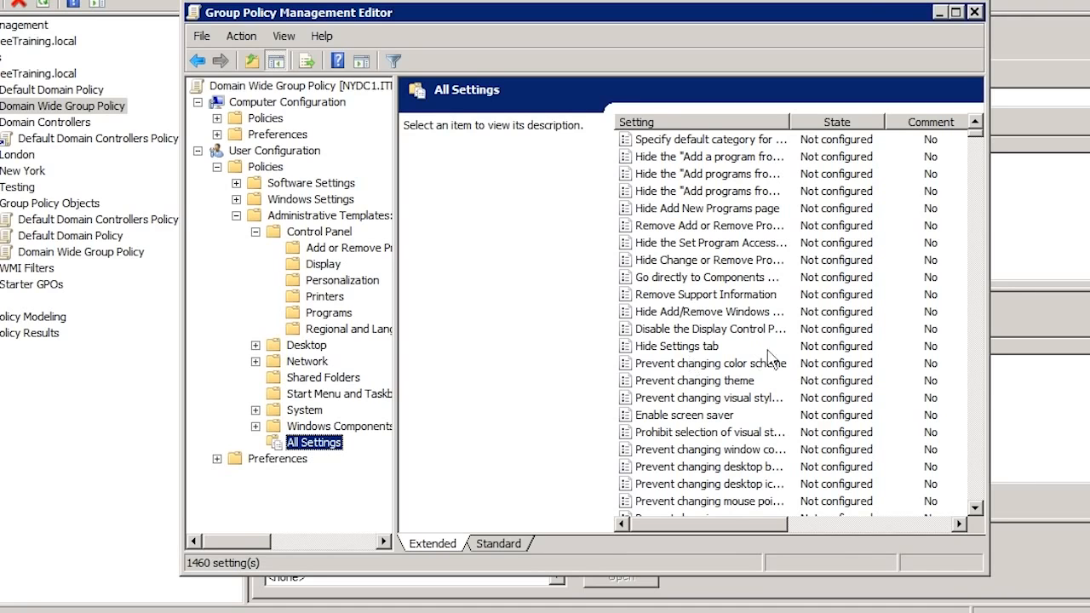
{"action": "left_click_drag", "start_coordinate": [978, 377], "coordinate": [978, 383]}
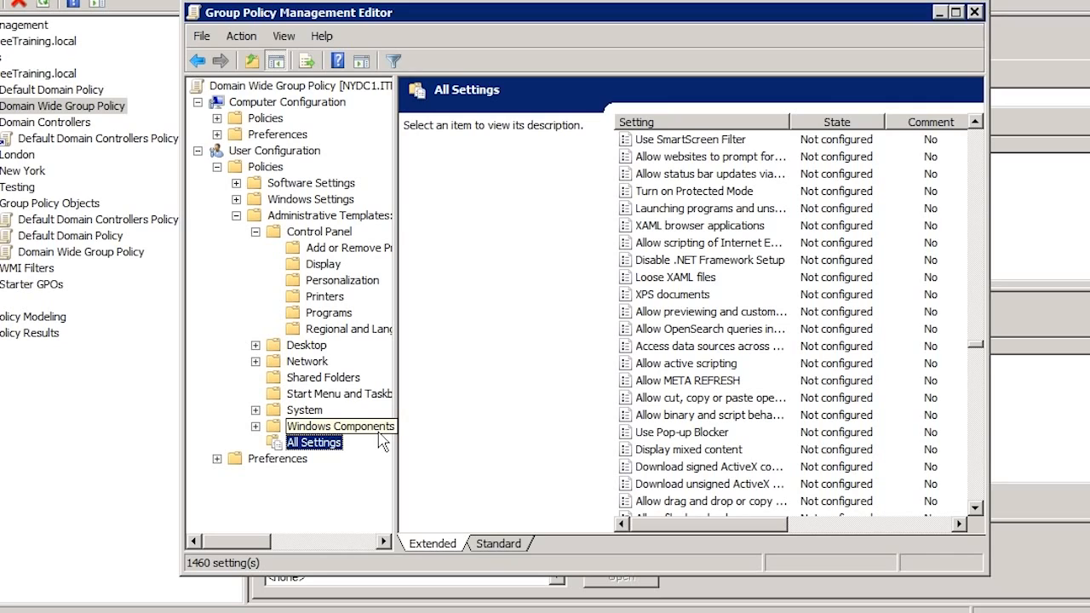
Turn on filtering for the user All Settings list and open its filter options.
{"action": "right_click", "coordinate": [329, 447]}
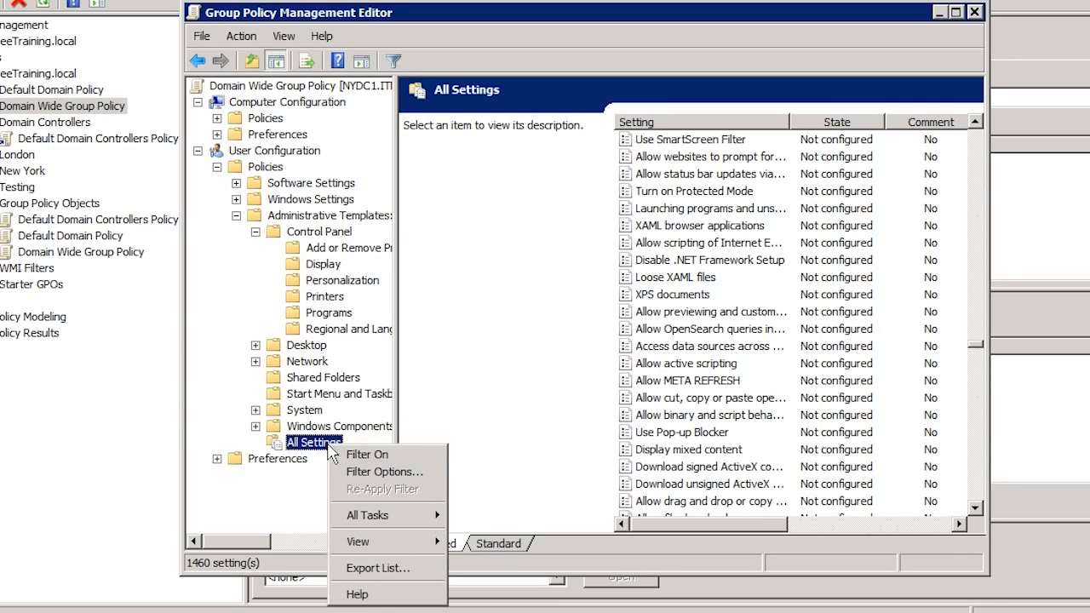
{"action": "left_click", "coordinate": [417, 457]}
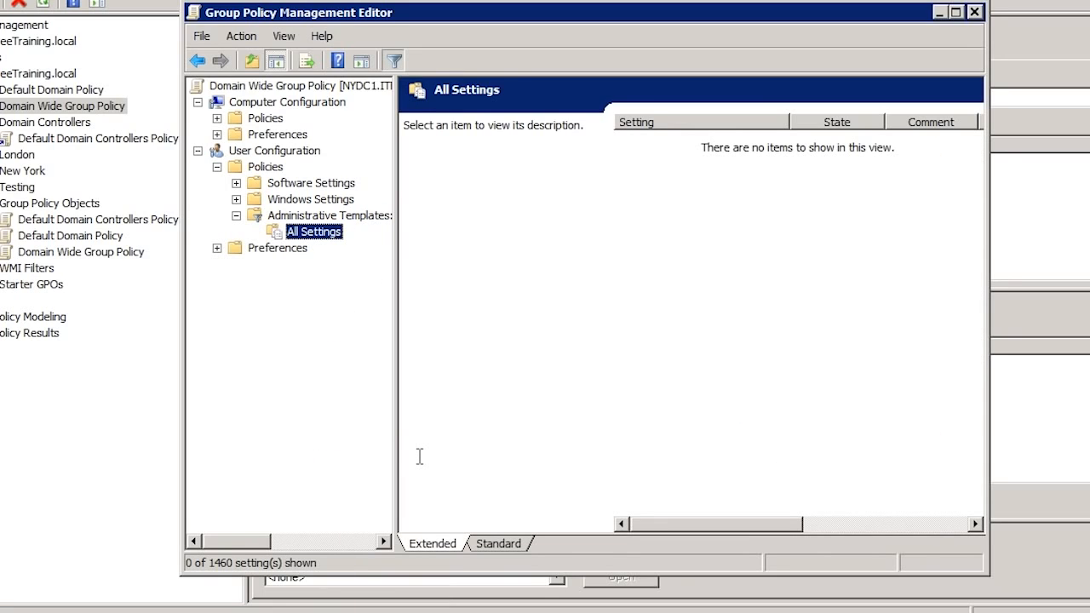
{"action": "right_click", "coordinate": [298, 234]}
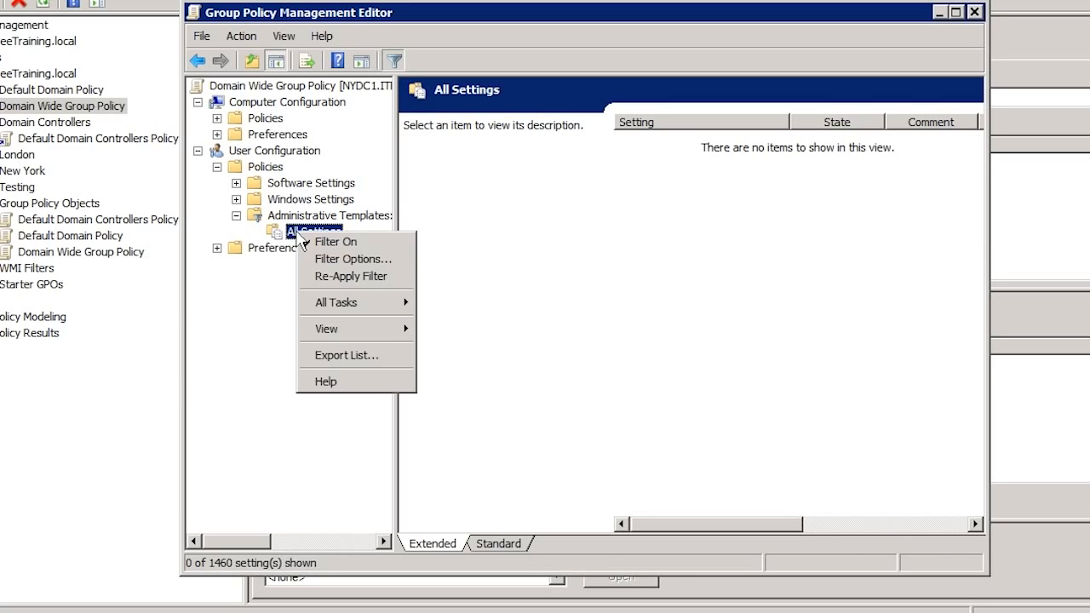
{"action": "left_click", "coordinate": [401, 264]}
Clear the keyword filter text and review the choices offered for the Managed, Configured and Commented filters.
{"action": "left_click", "coordinate": [508, 249]}
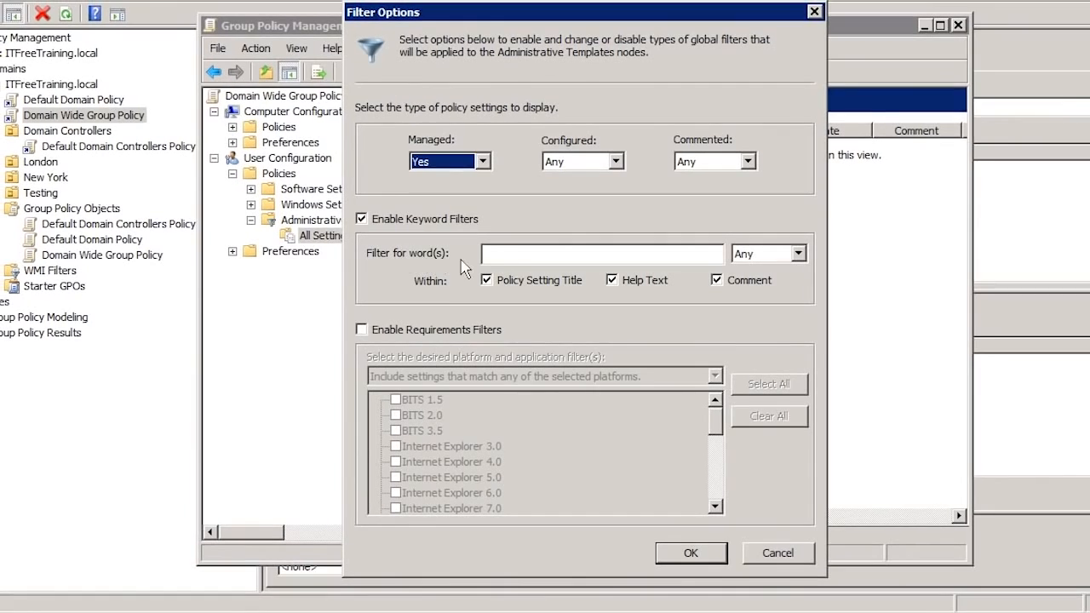
{"action": "key", "text": "BackSpace"}
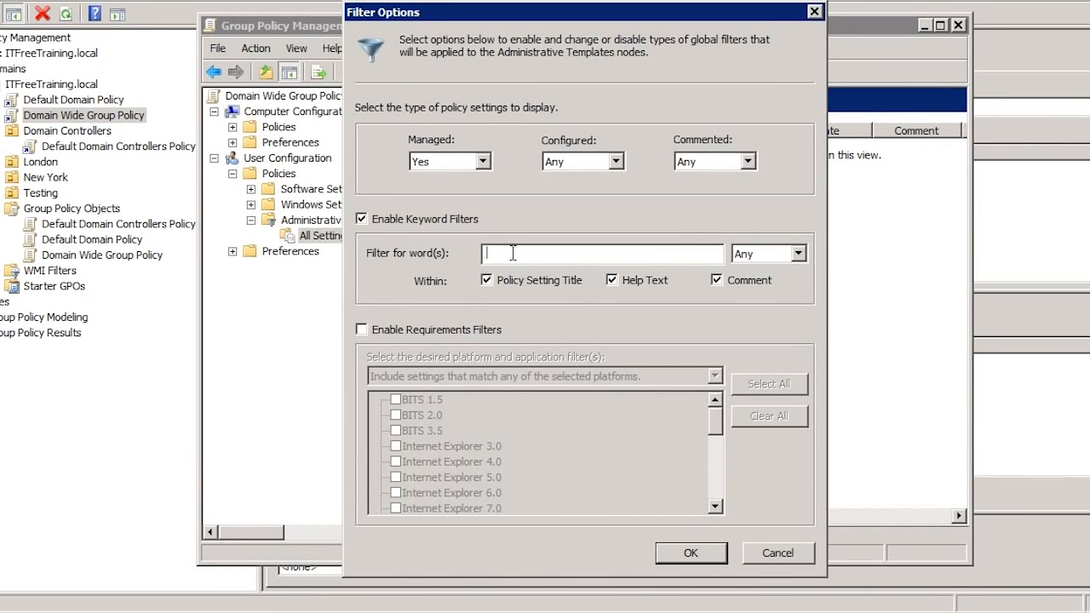
{"action": "left_click", "coordinate": [483, 162]}
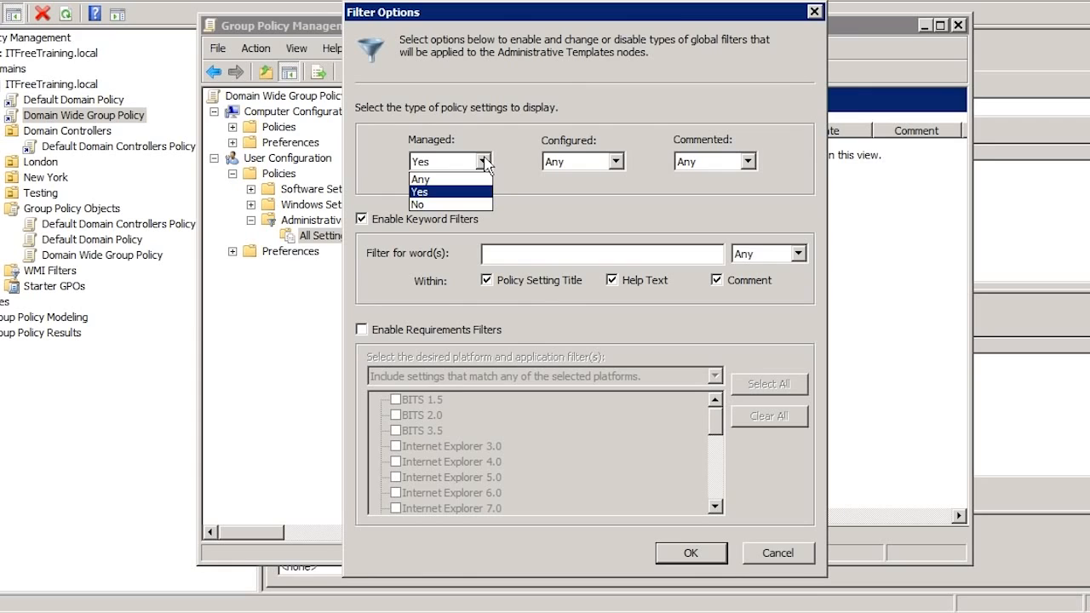
{"action": "left_click", "coordinate": [616, 162]}
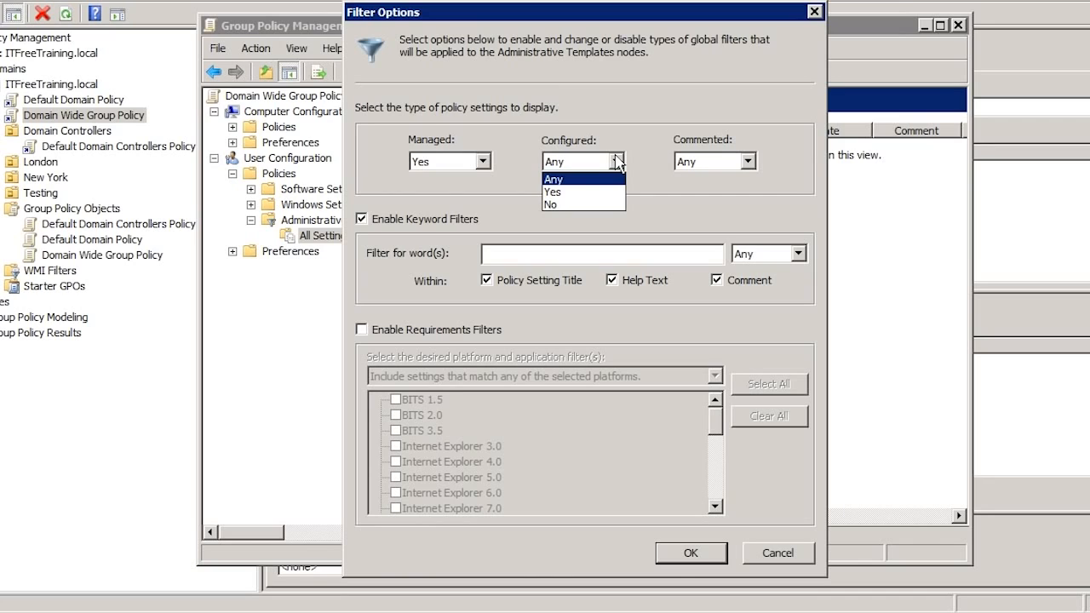
{"action": "left_click", "coordinate": [748, 162]}
{"action": "left_click", "coordinate": [748, 162]}
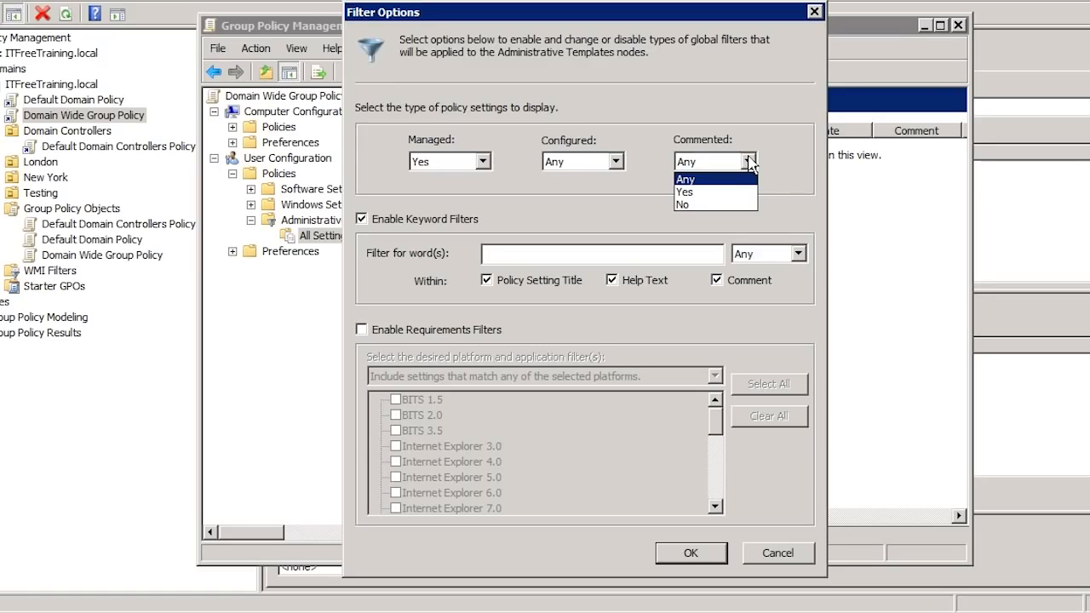
{"action": "left_click", "coordinate": [749, 161]}
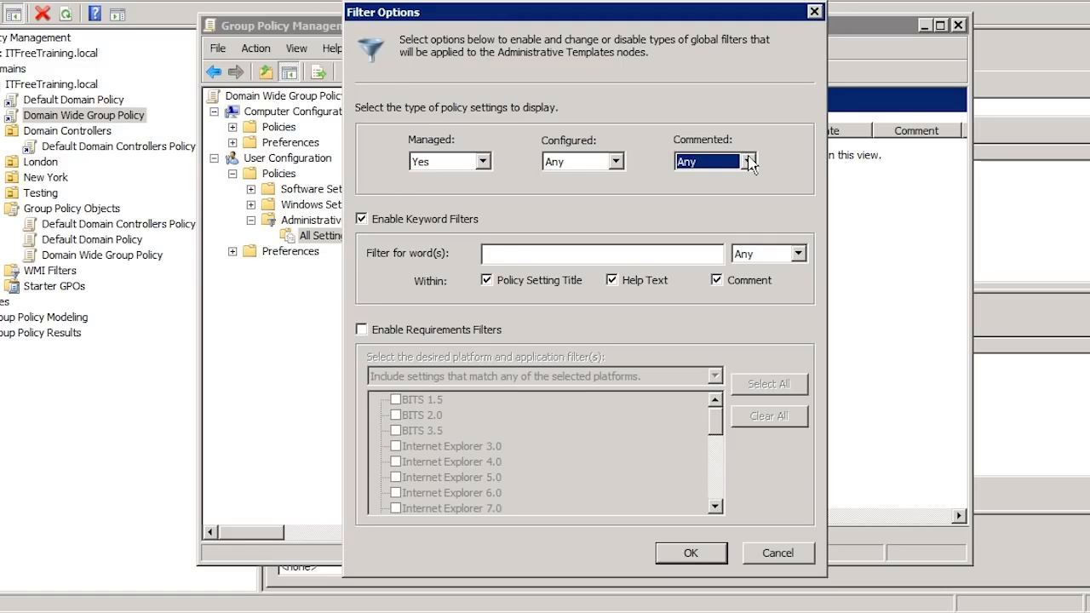
Filter the user policy settings by the keywords "Desktop Wallpaper" and look through the filtered All Settings list.
{"action": "left_click", "coordinate": [498, 255]}
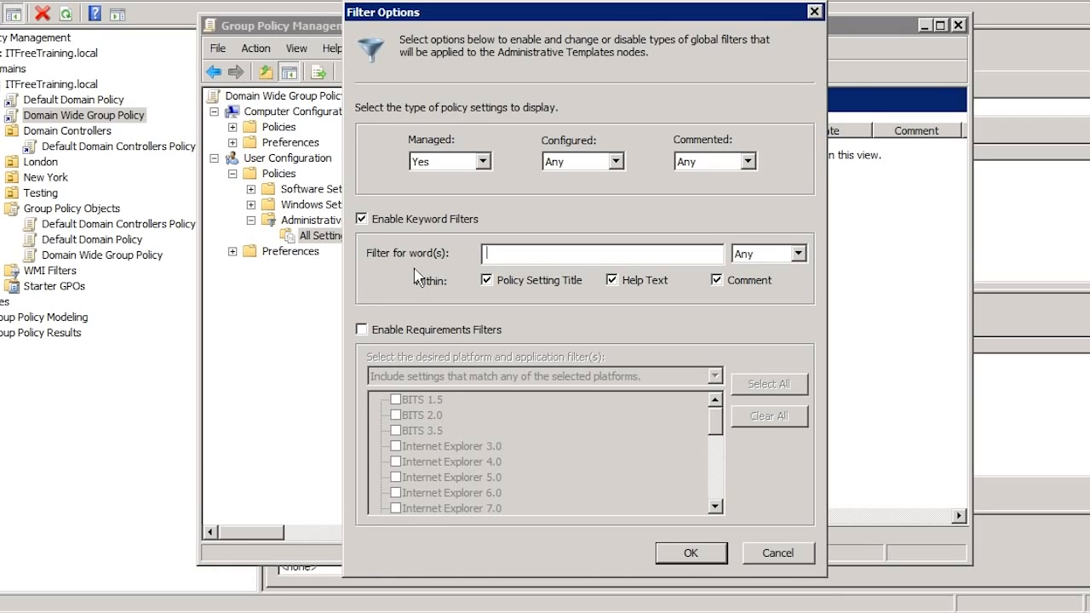
{"action": "type", "text": "Desktop Wallpaper"}
{"action": "left_click", "coordinate": [692, 552]}
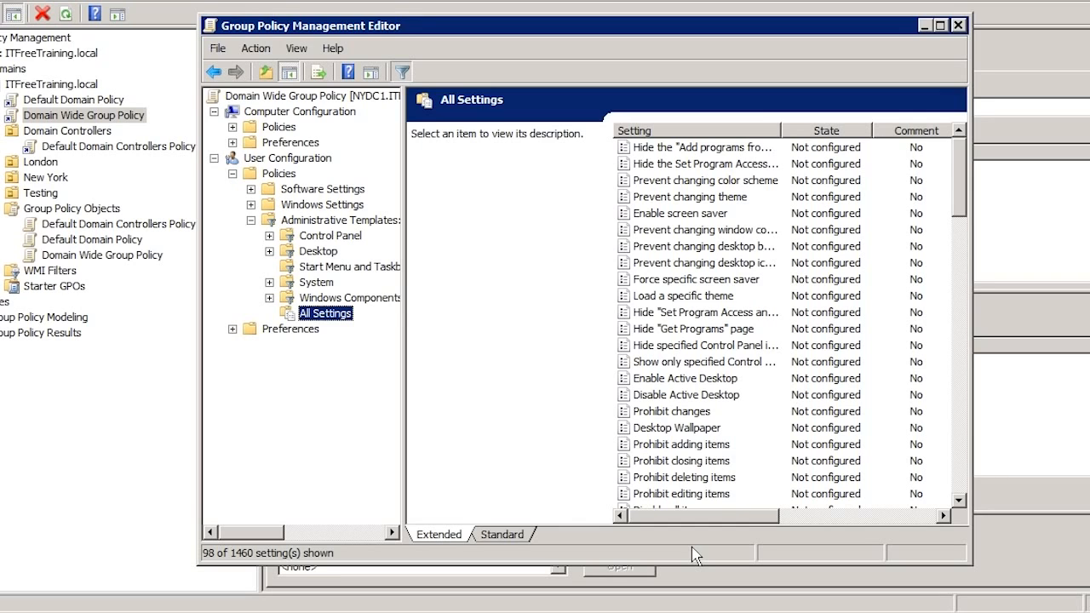
{"action": "left_click", "coordinate": [964, 483]}
{"action": "left_click_drag", "start_coordinate": [963, 484], "coordinate": [948, 201]}
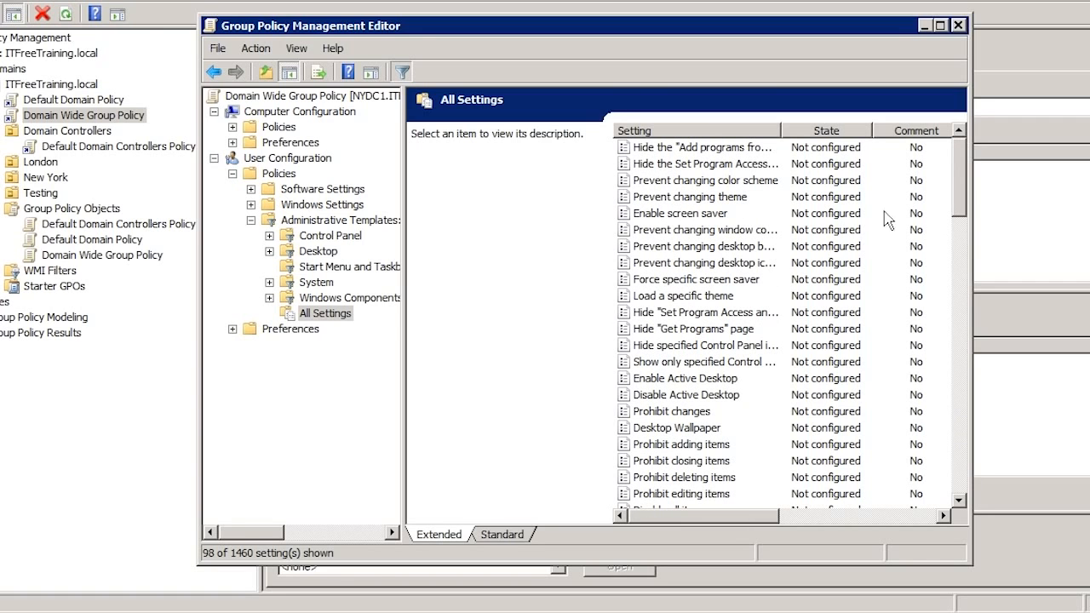
Restrict the keyword filter to policy setting titles by excluding help text and comments, and apply it.
{"action": "right_click", "coordinate": [343, 319]}
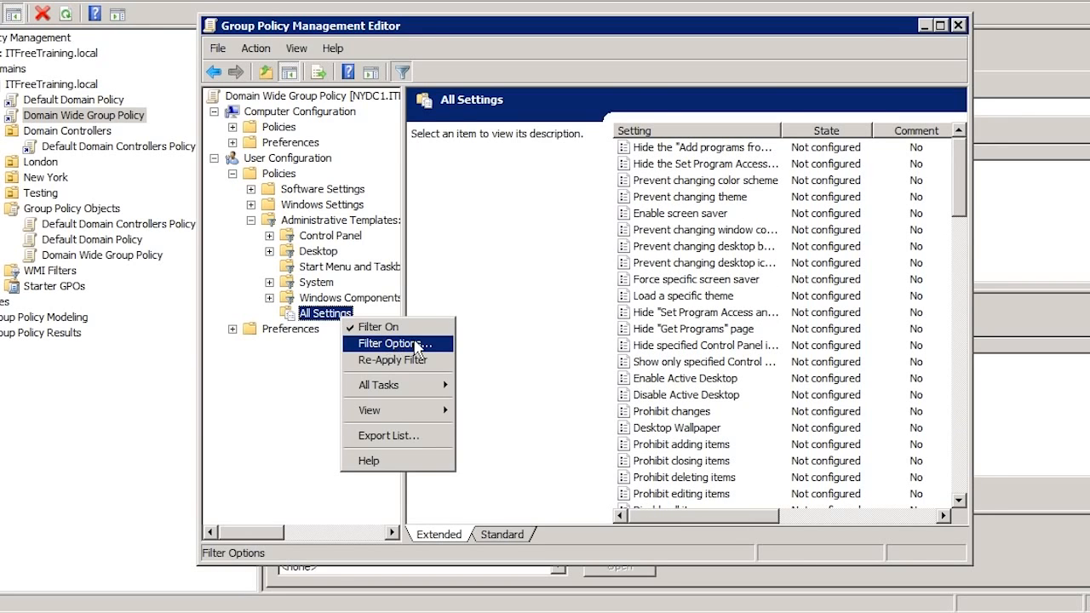
{"action": "left_click", "coordinate": [437, 343]}
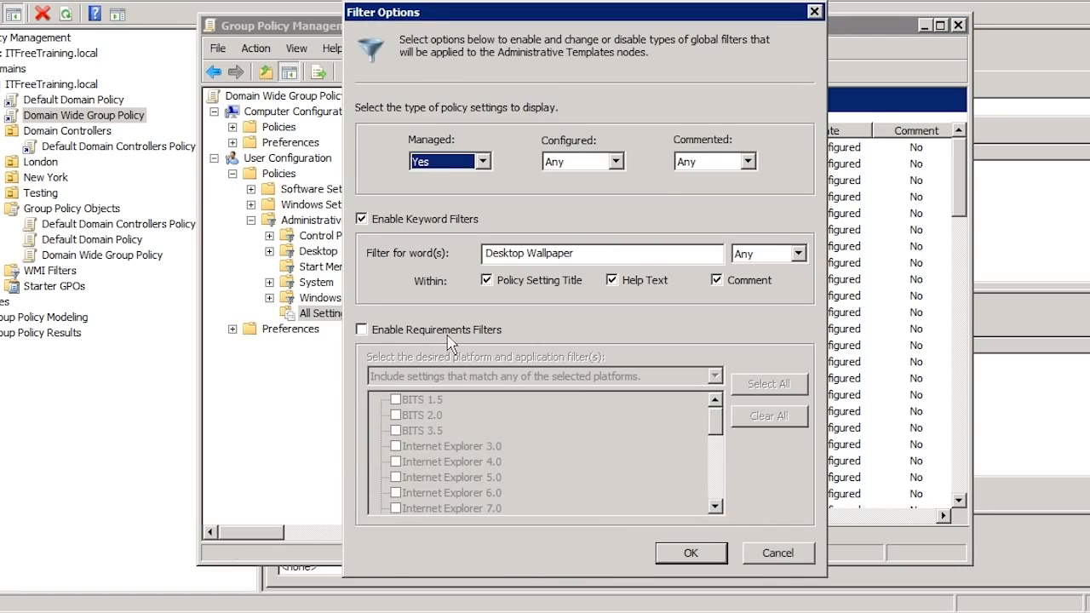
{"action": "left_click", "coordinate": [620, 282]}
{"action": "left_click", "coordinate": [744, 280]}
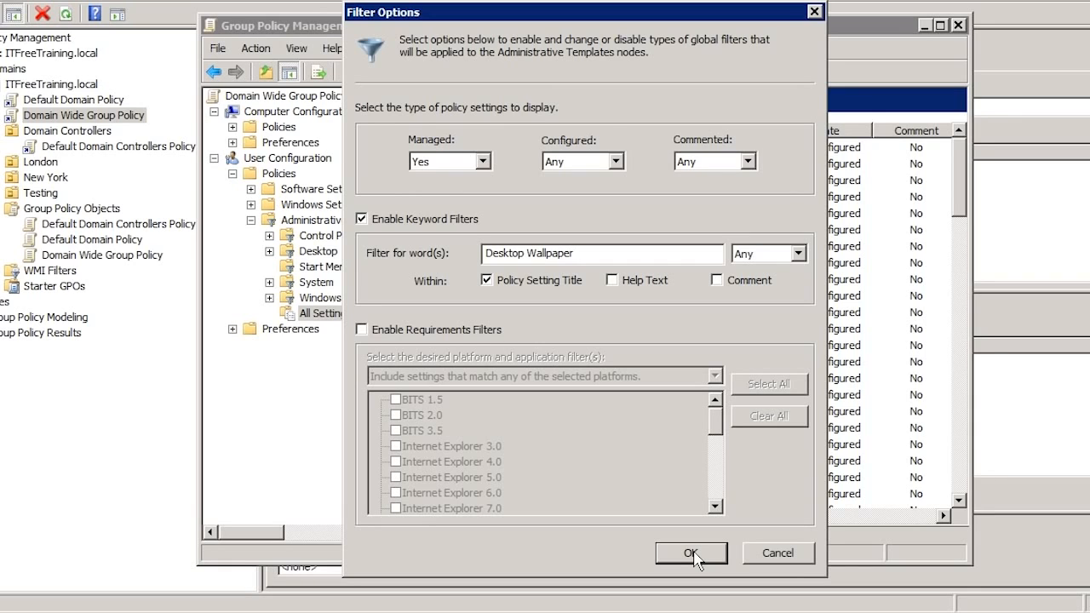
{"action": "left_click", "coordinate": [693, 555]}
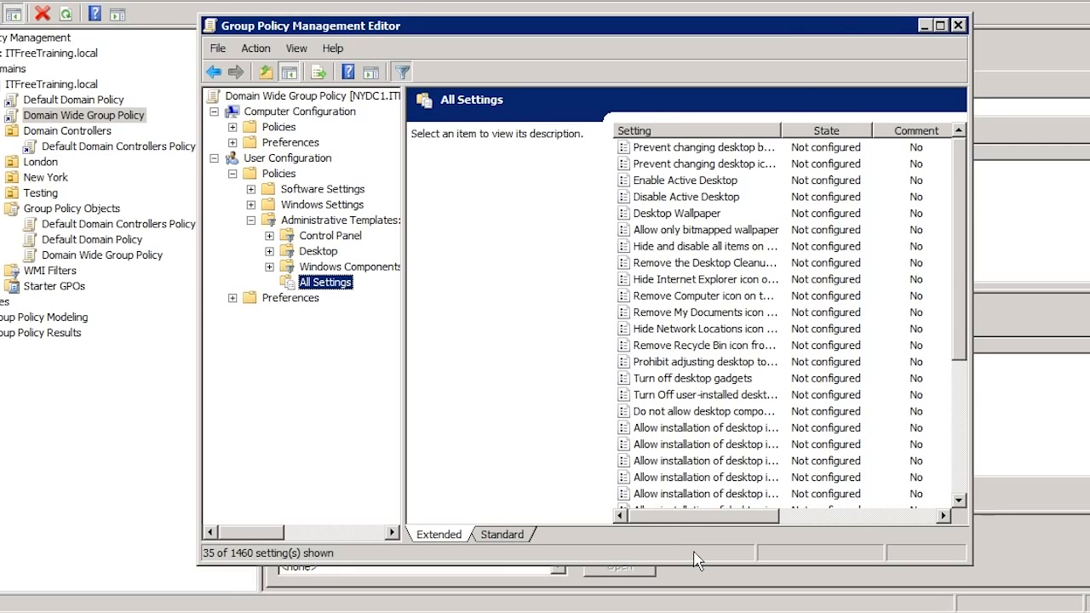
Read the Desktop Wallpaper setting's description and enable the setting with the wallpaper name \\nydc1\wallpaper\DomainwideUser.bmp.
{"action": "left_click", "coordinate": [635, 215]}
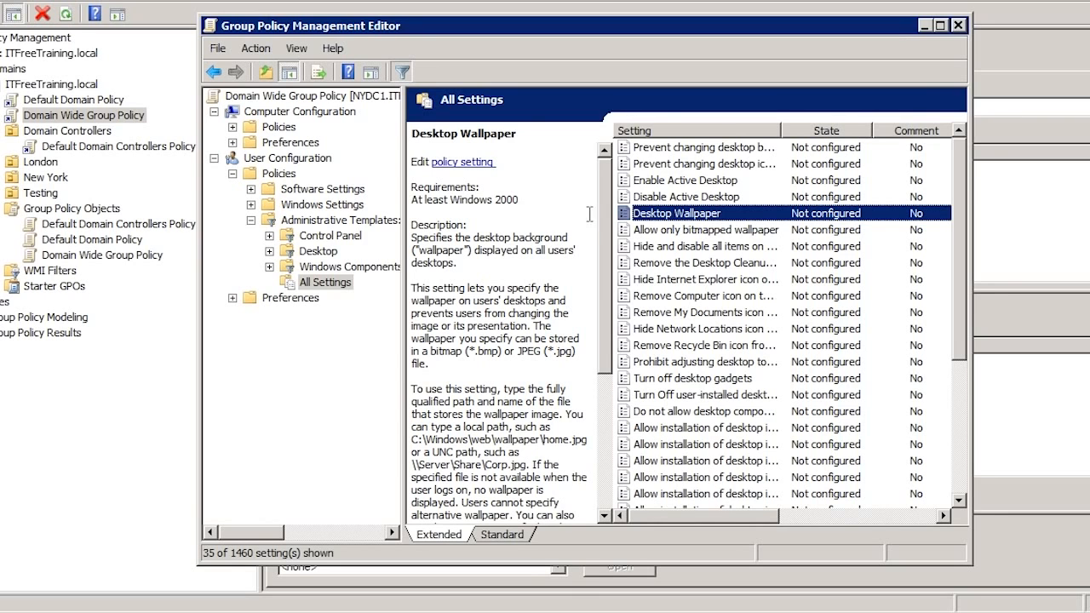
{"action": "left_click_drag", "start_coordinate": [605, 221], "coordinate": [626, 373]}
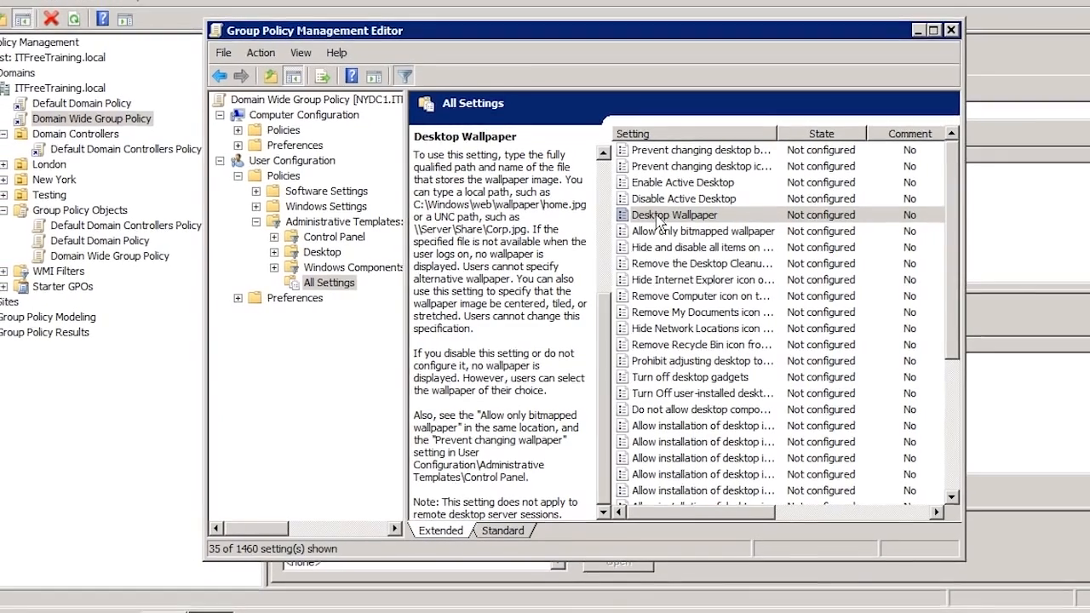
{"action": "double_click", "coordinate": [655, 214]}
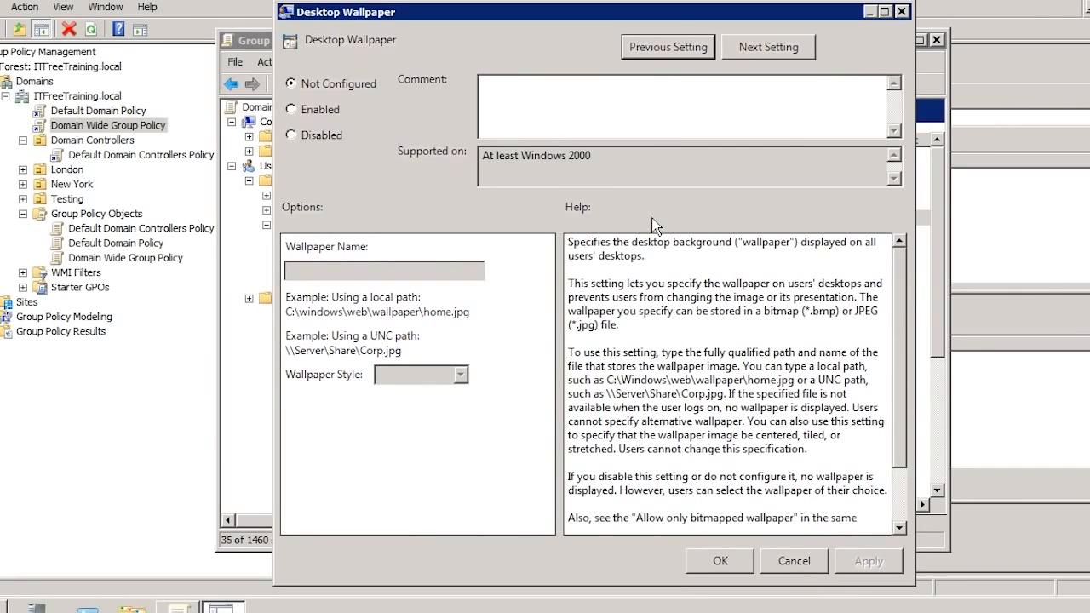
{"action": "left_click", "coordinate": [296, 109]}
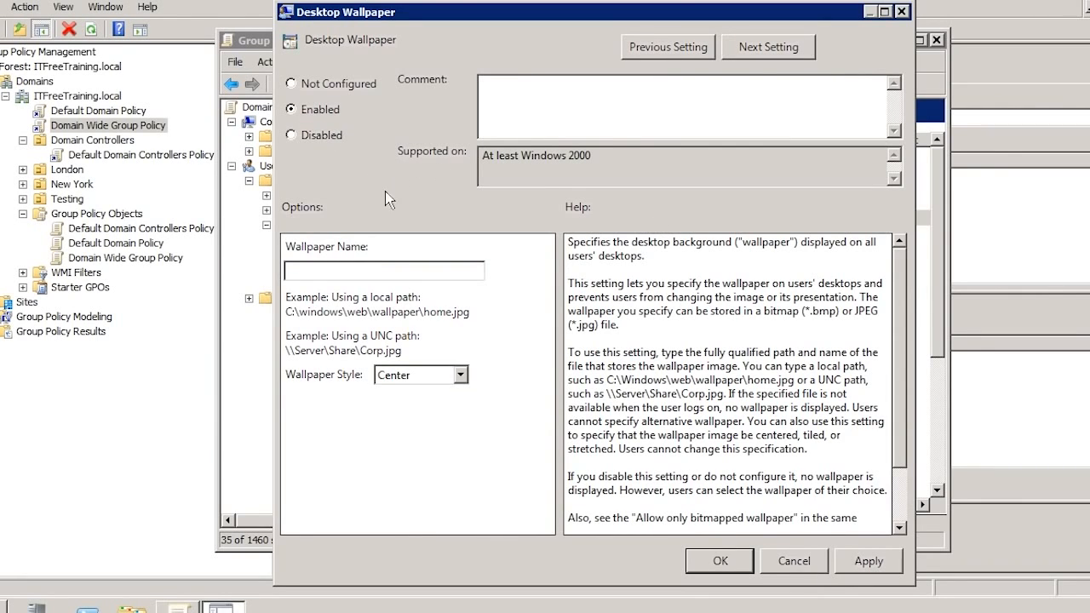
{"action": "left_click", "coordinate": [336, 269]}
{"action": "type", "text": "\\\\nydc1\\wallpaper\\DomainwideUser.bmp"}
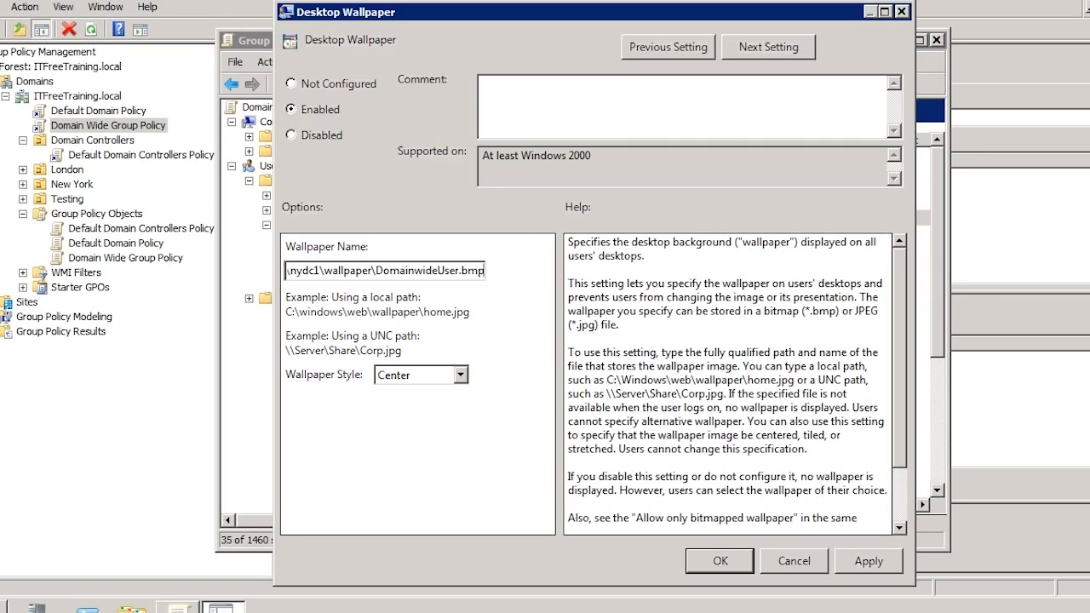
Set the wallpaper style to Stretch, save the Desktop Wallpaper setting and close the policy editor.
{"action": "left_click", "coordinate": [453, 376]}
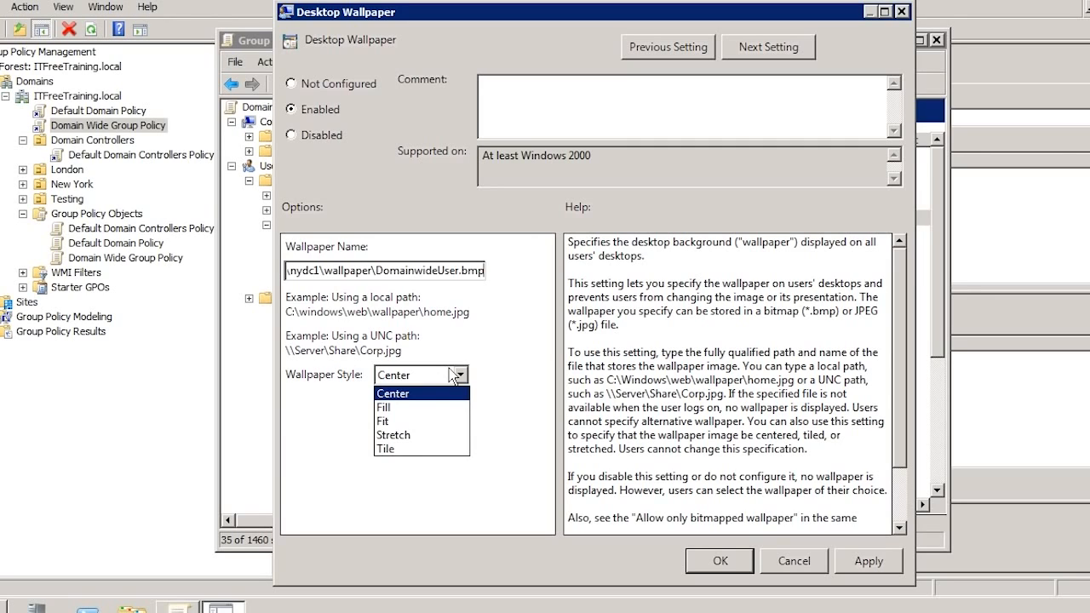
{"action": "left_click", "coordinate": [447, 433]}
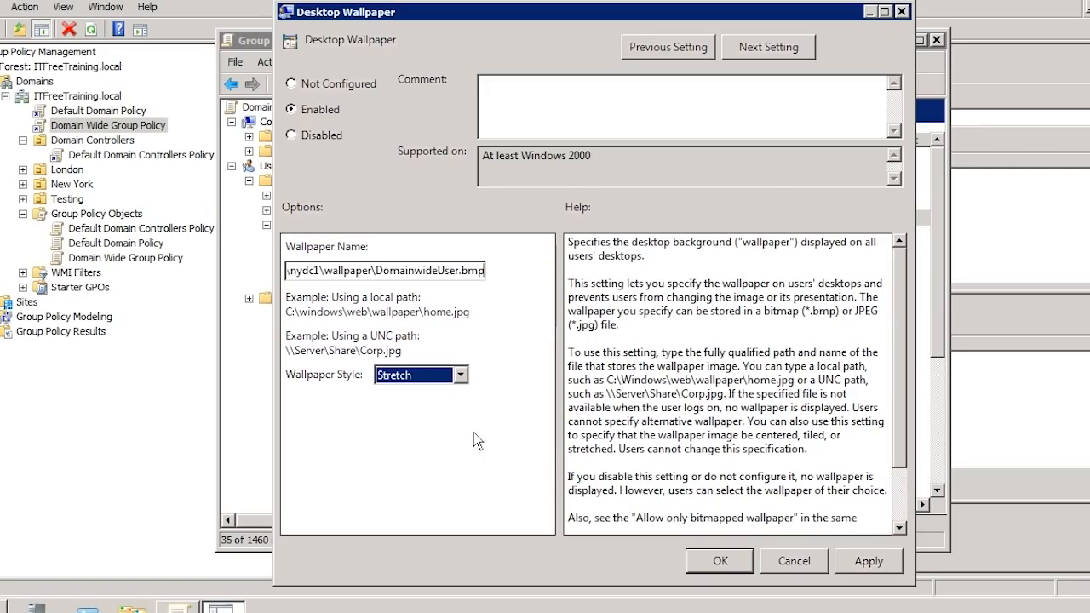
{"action": "left_click", "coordinate": [711, 559]}
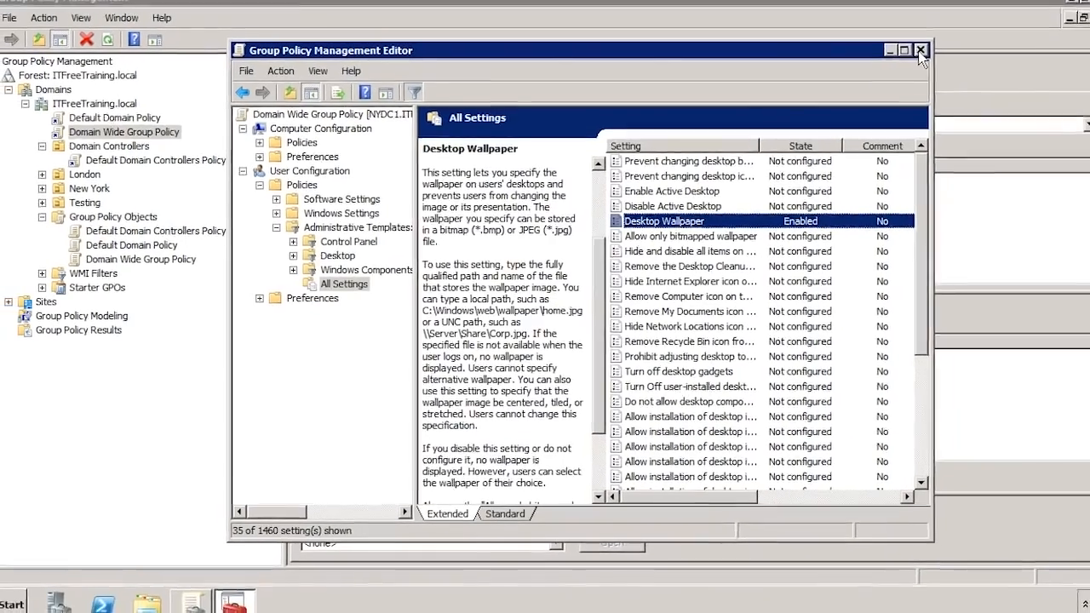
{"action": "left_click", "coordinate": [936, 40]}
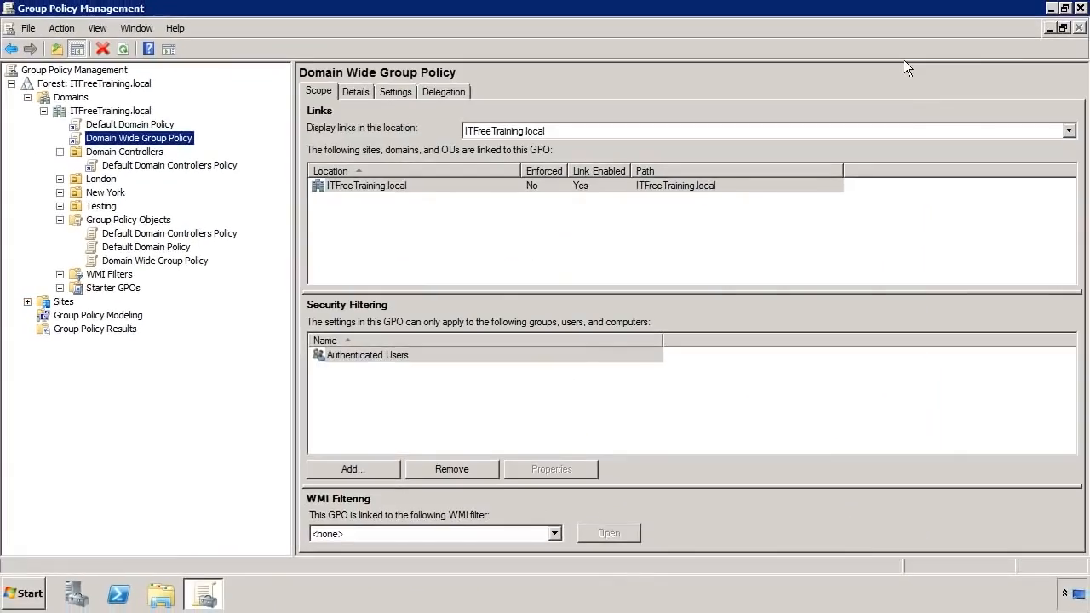